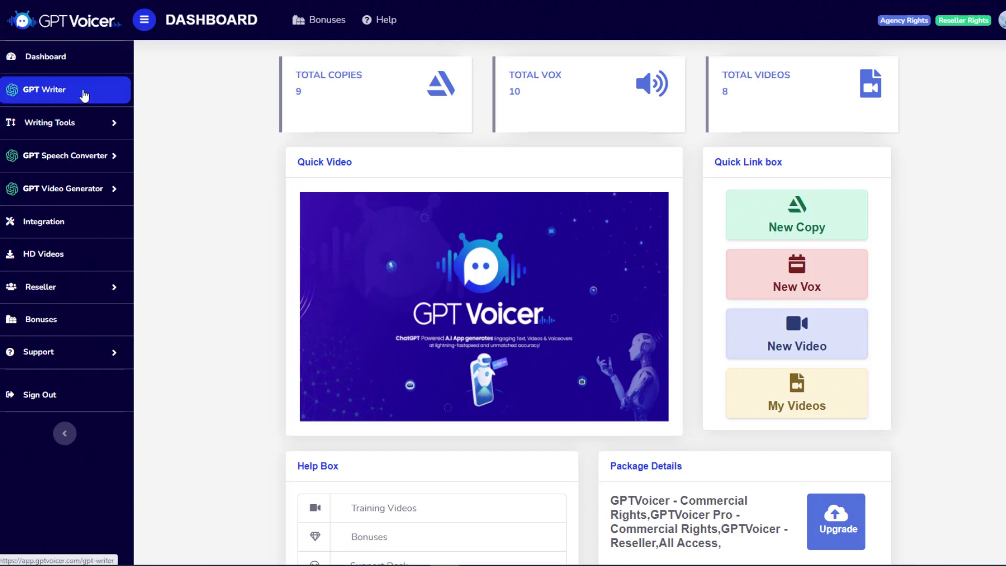
- In GPT Writer, load Best Business Prompts 4, replace the placeholder with 'dentists', and create the email
left_click(57, 93)
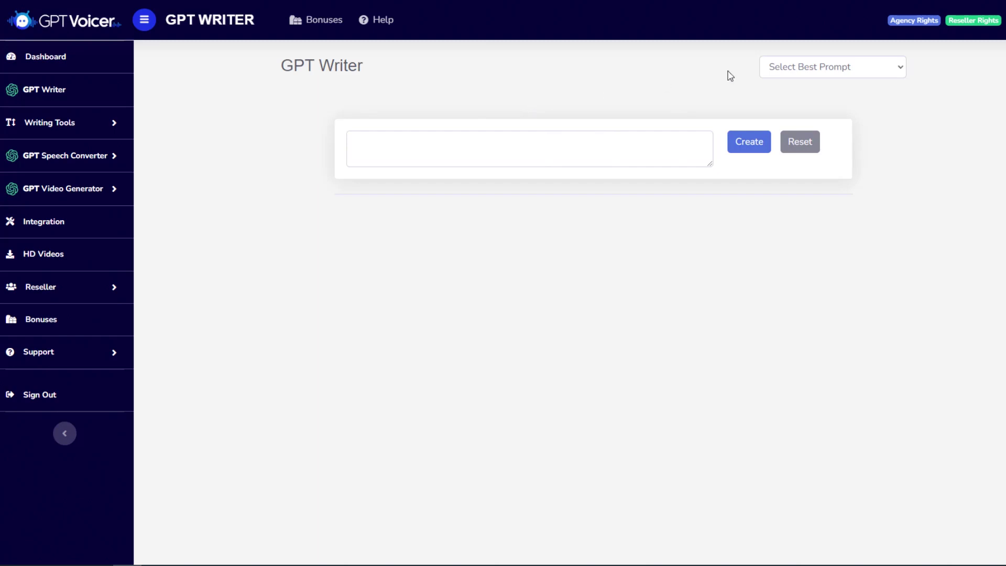
left_click(842, 69)
scroll(926, 97, "down", 20)
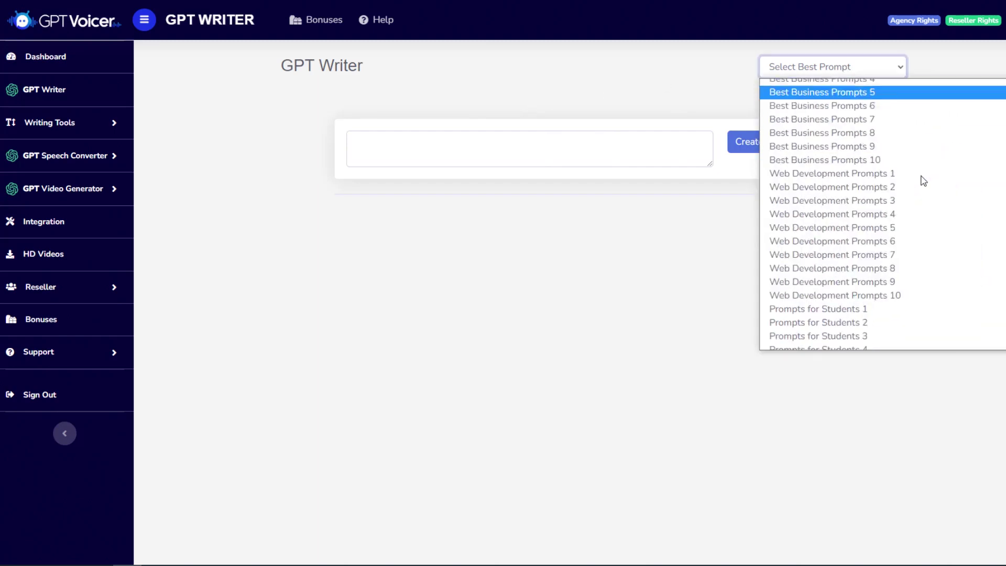
scroll(883, 215, "down", 20)
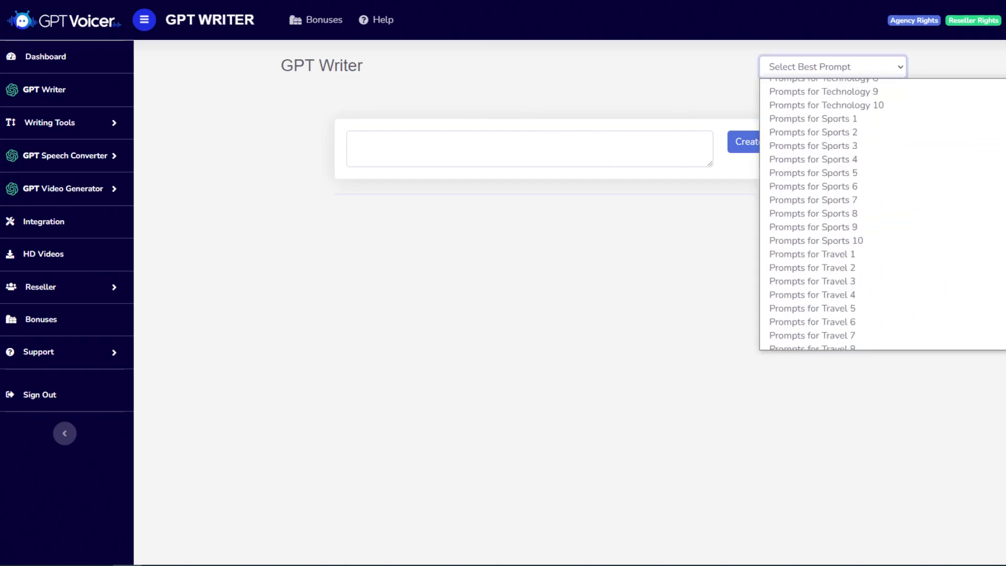
scroll(883, 215, "up", 20)
scroll(844, 184, "up", 10)
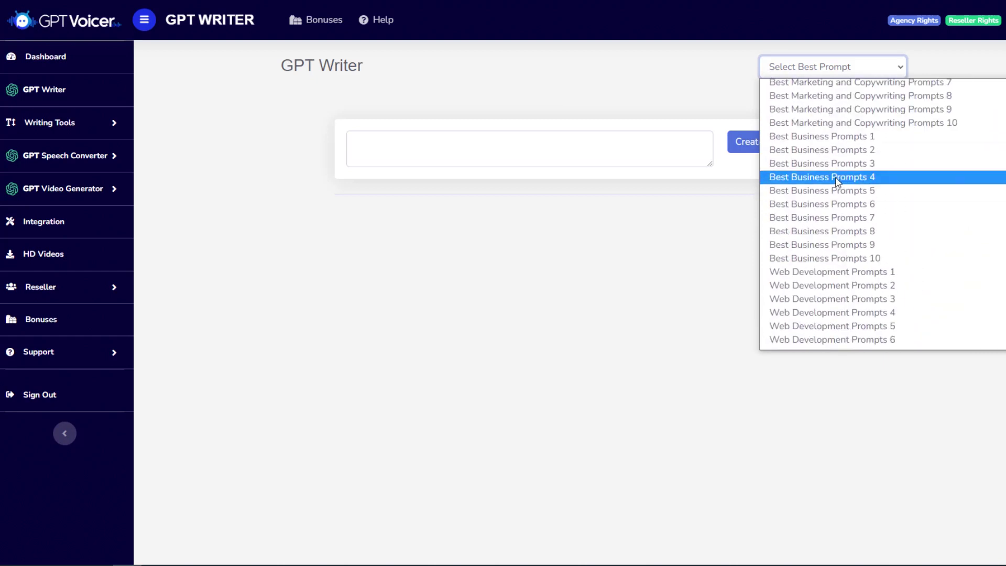
left_click(844, 178)
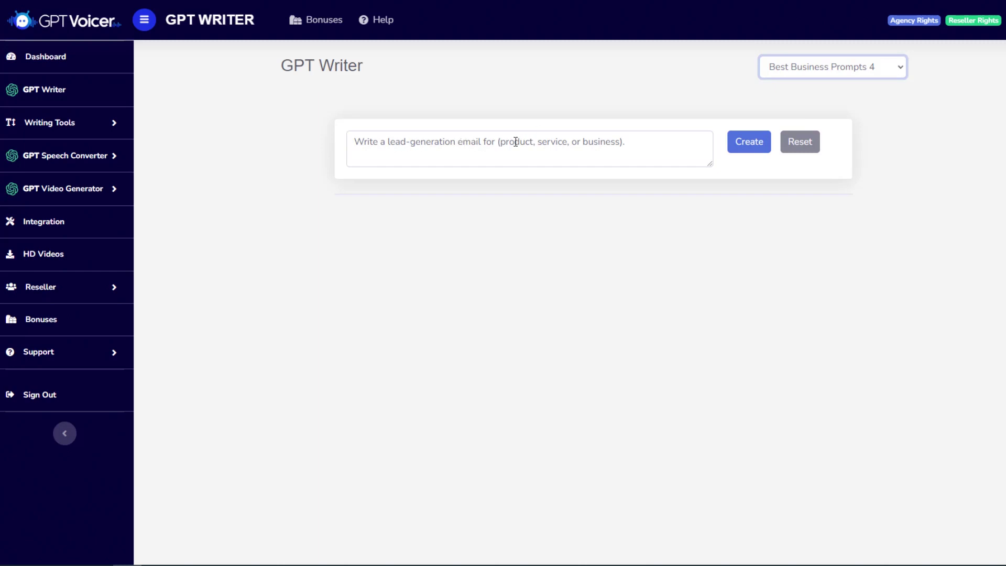
left_click_drag(498, 141, 623, 142)
type("dentists")
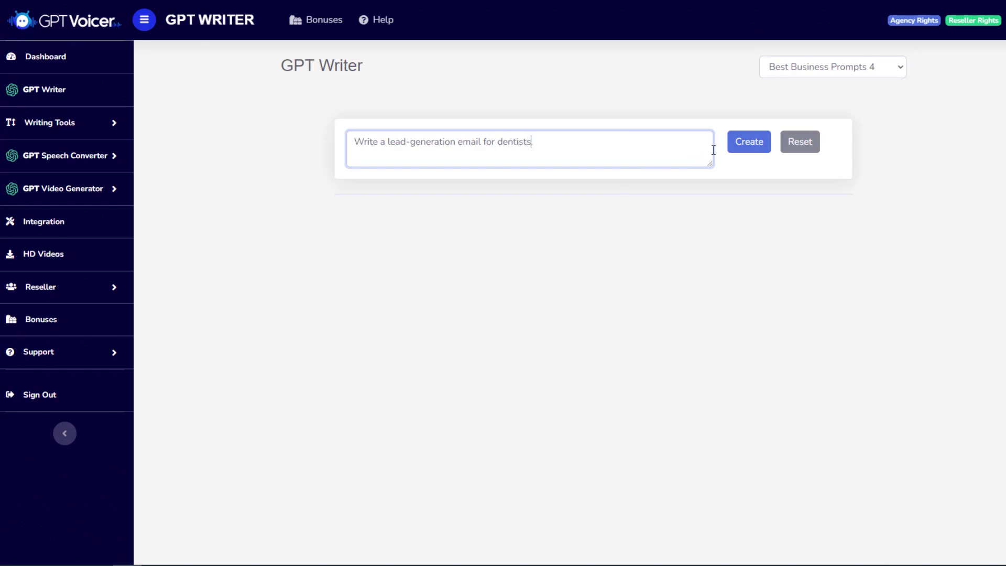
left_click(734, 145)
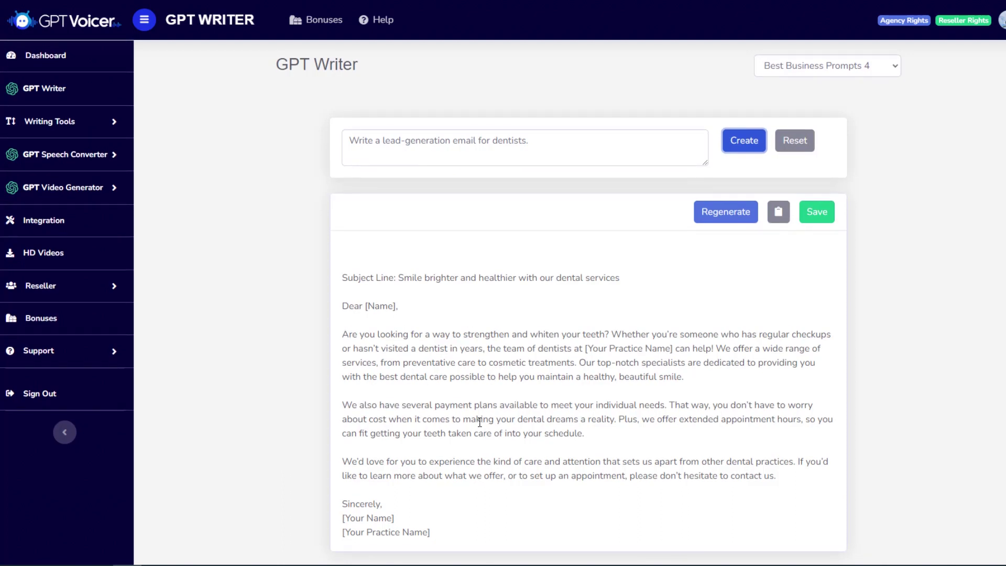
- Replace the prompt with the pasted ebook-advert request and generate the 200-word advert
left_click(235, 155)
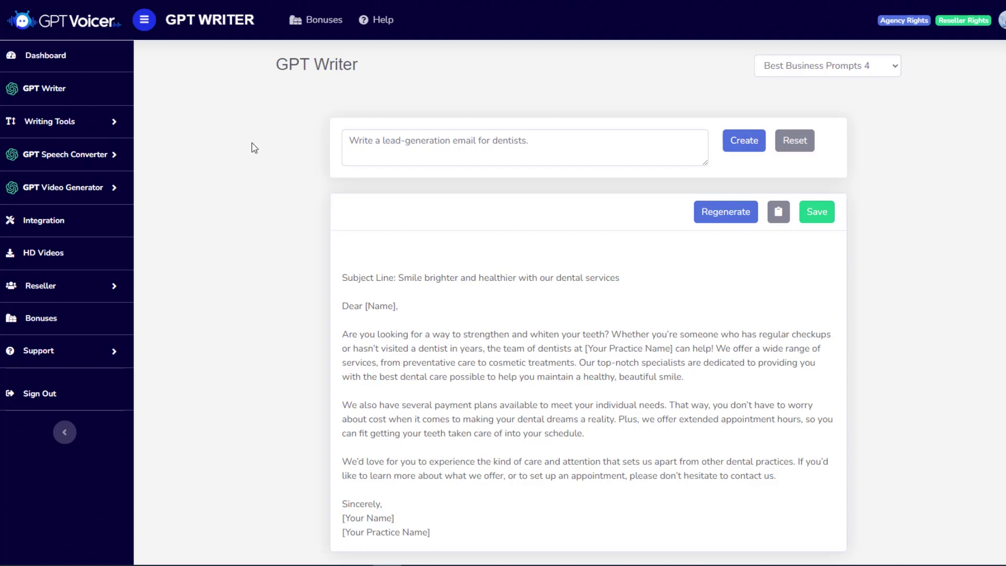
left_click_drag(541, 136, 311, 146)
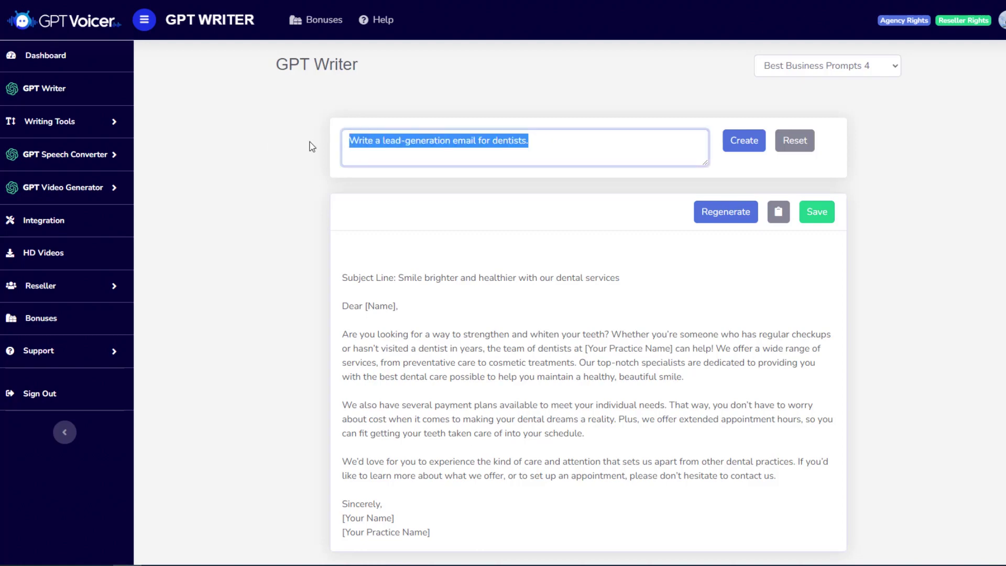
type("Write a 200 word advertisement for my ebook which is titled \"How to Stop Your Dog from Barking\"")
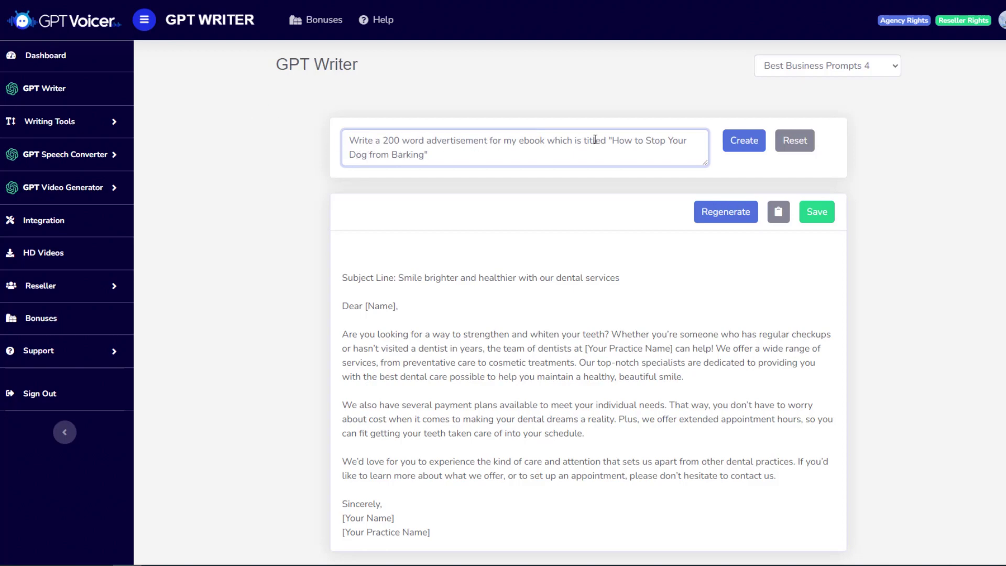
left_click(734, 144)
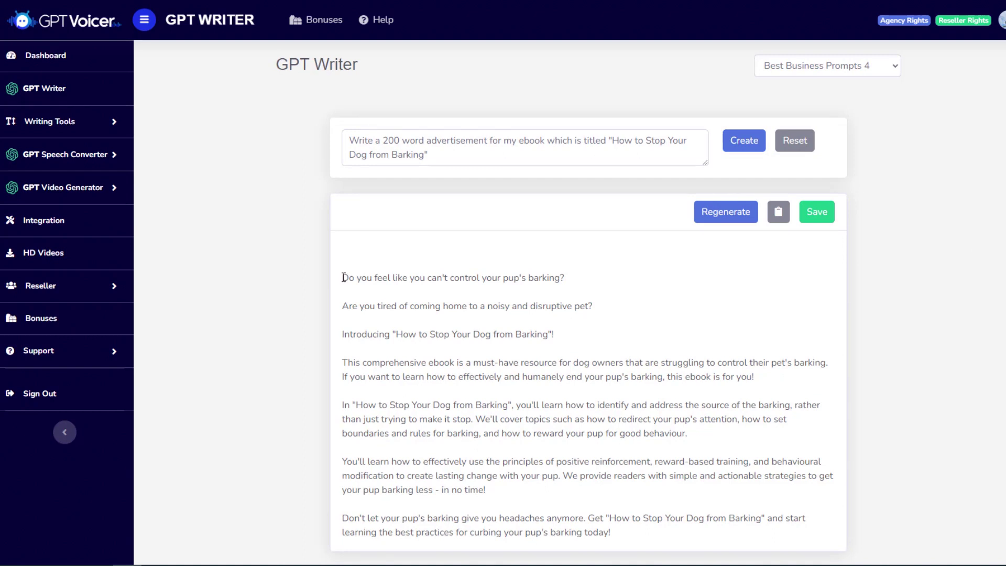
- Copy the 'How to Stop Your Dog from Barking' advert to the clipboard and save it to My Content
left_click_drag(343, 277, 621, 531)
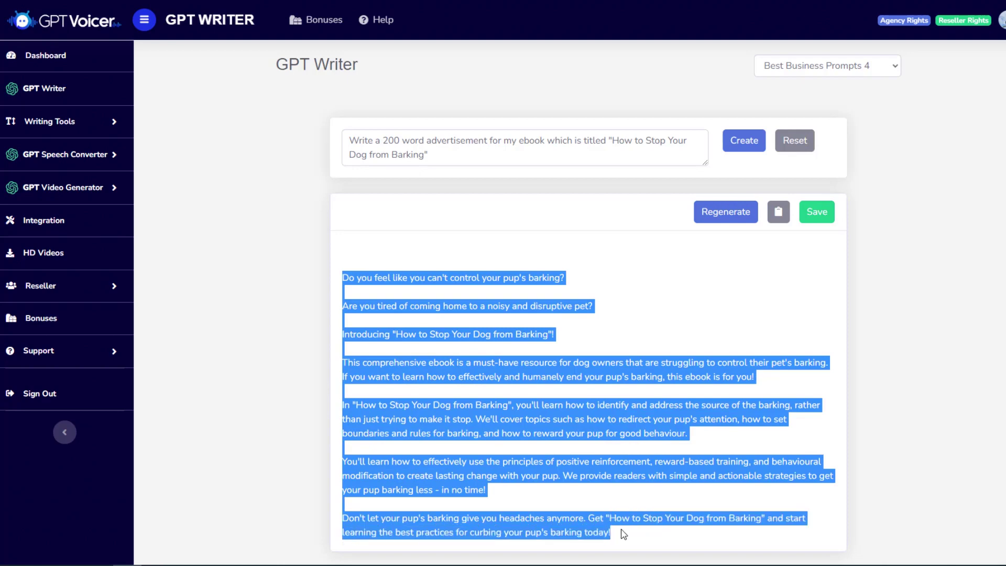
left_click(594, 343)
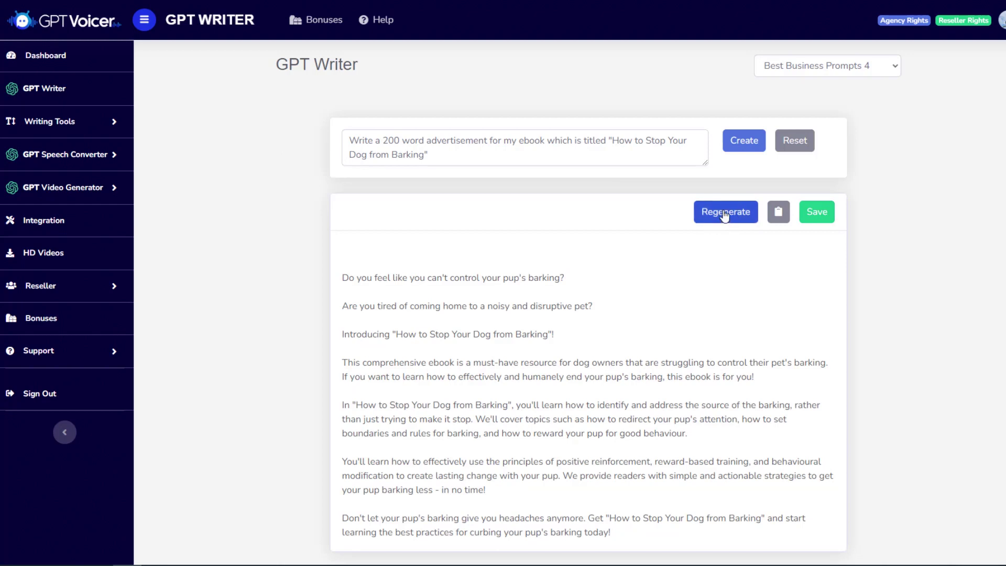
left_click(777, 216)
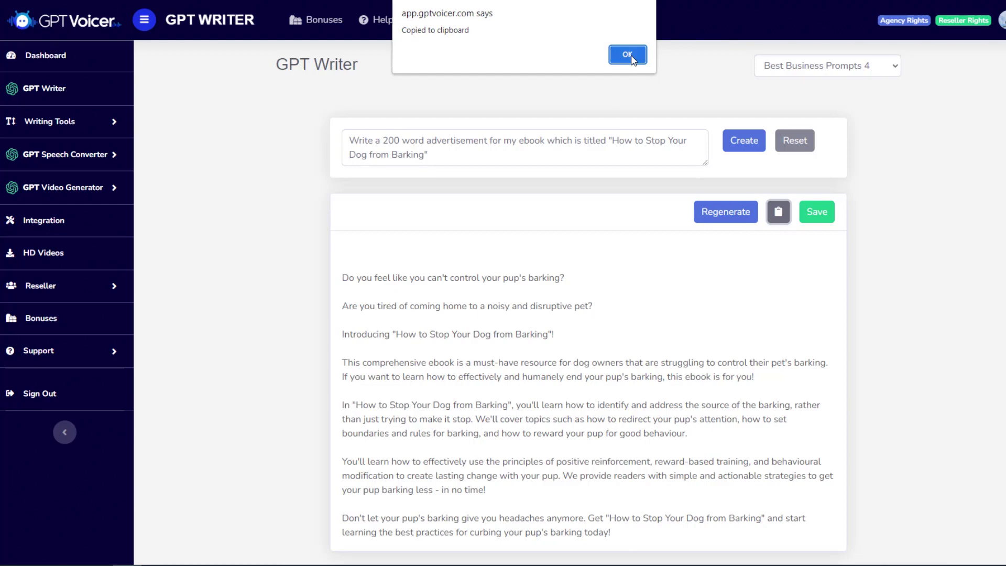
left_click(631, 59)
left_click(824, 219)
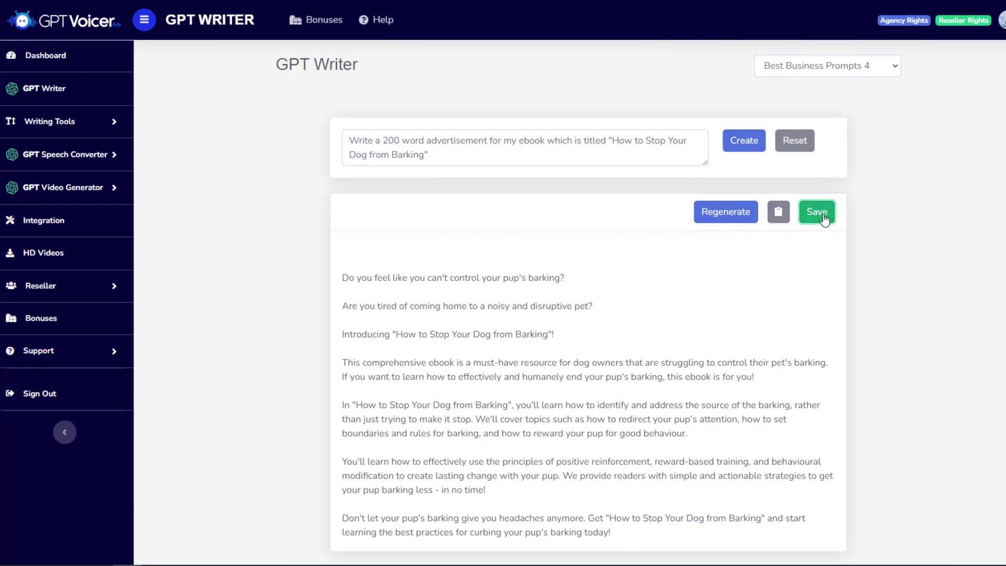
left_click(630, 59)
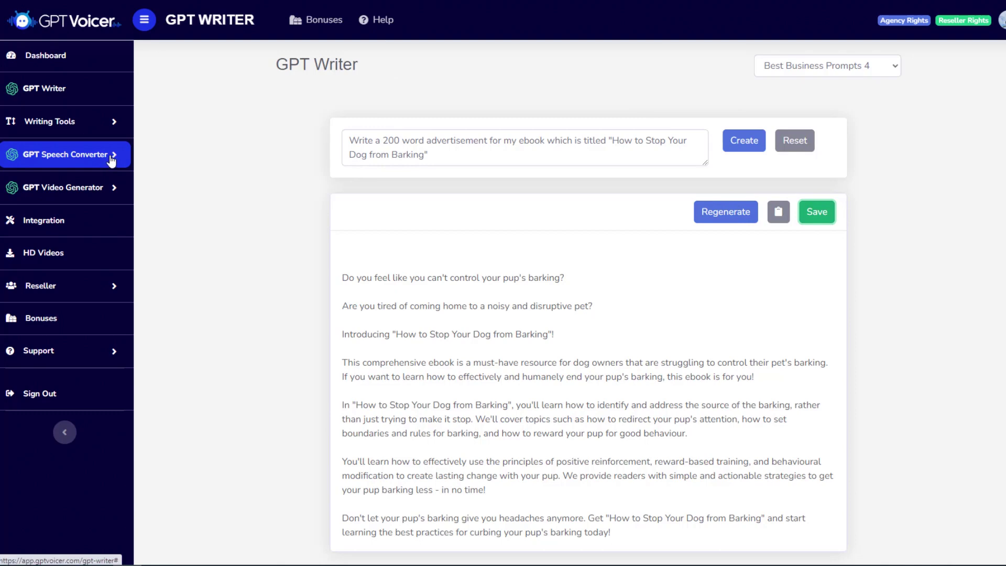
- Start a New Vox titled 'Barking dog ad' with the Female, Sara voice, keeping default volume and rate
left_click(111, 157)
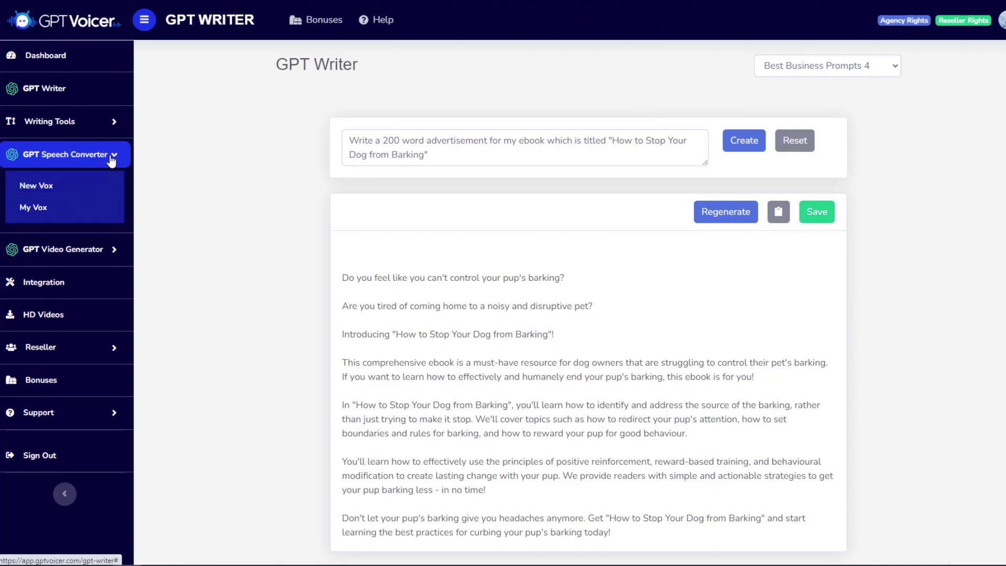
left_click(52, 187)
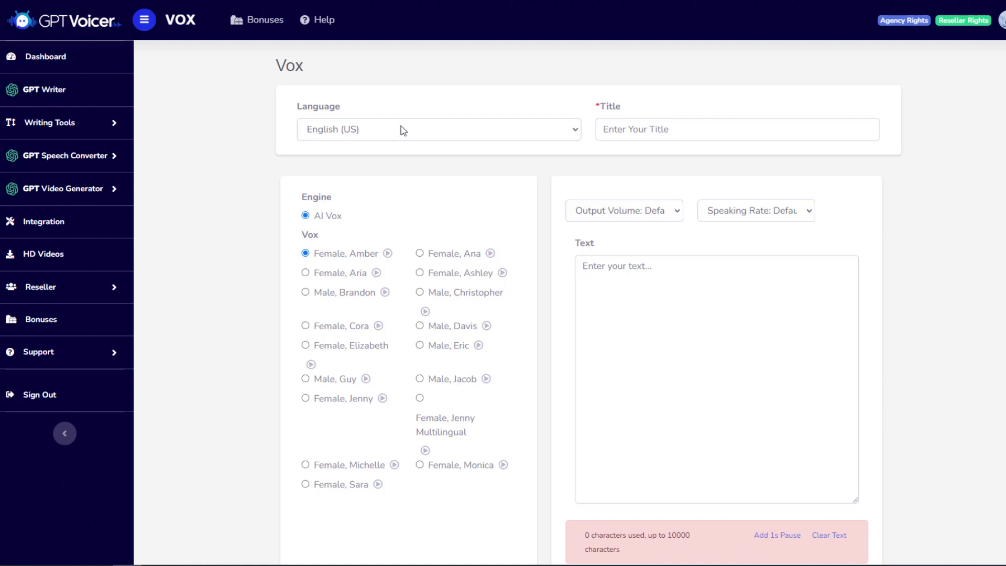
left_click(670, 129)
type("Bar")
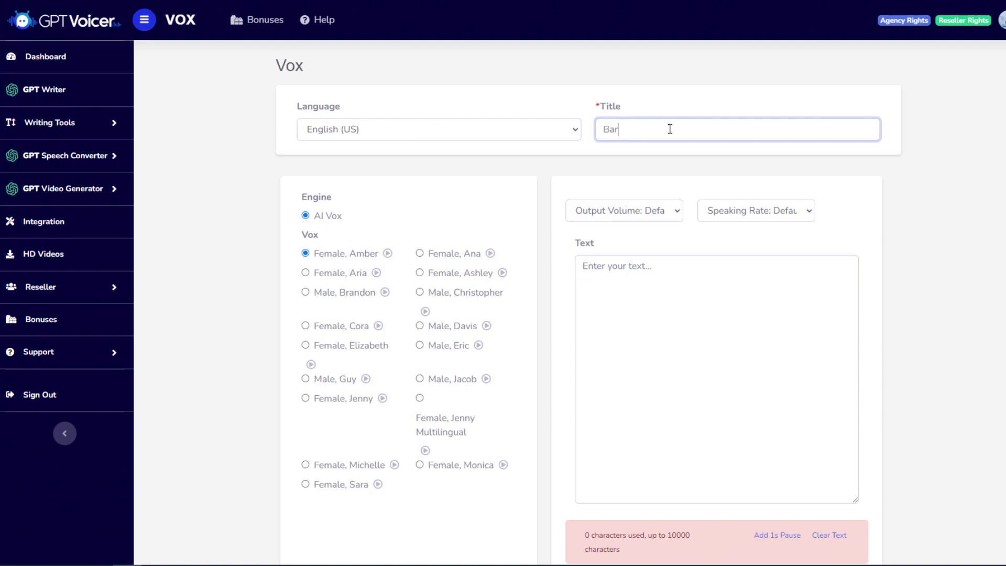
type("king dog ad")
left_click(378, 485)
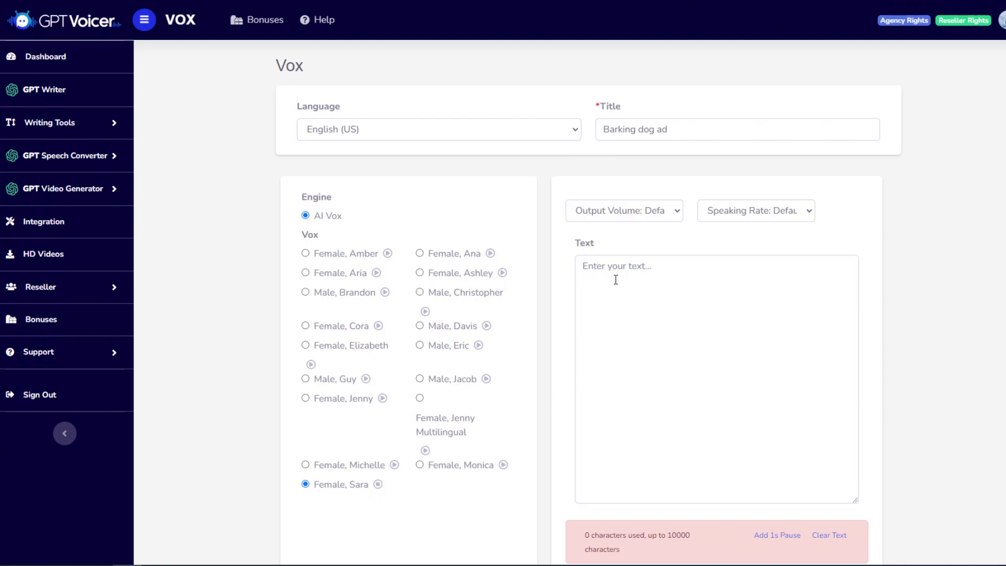
left_click(649, 212)
left_click(650, 212)
left_click(725, 213)
left_click(725, 214)
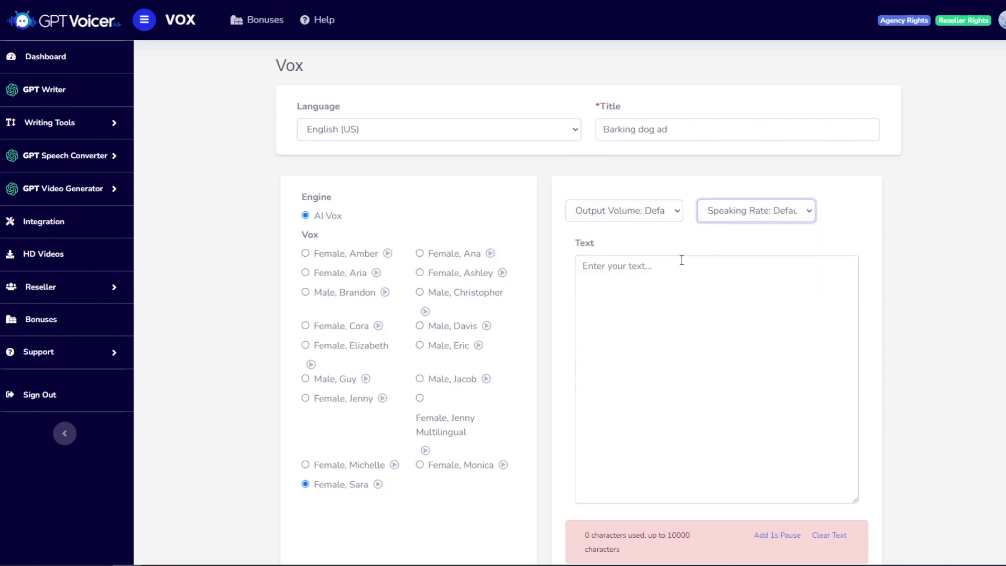
- Paste the advert text, add missing spaces after 'you!', 'behaviour.' and 'time!', and generate the voiceover
left_click(636, 282)
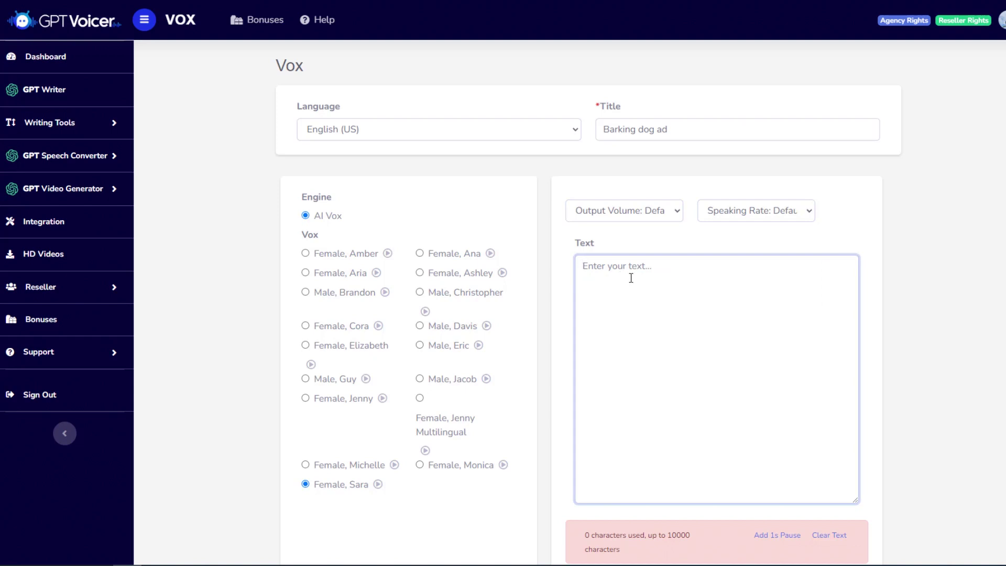
key("ctrl+v")
scroll(810, 296, "up", 2)
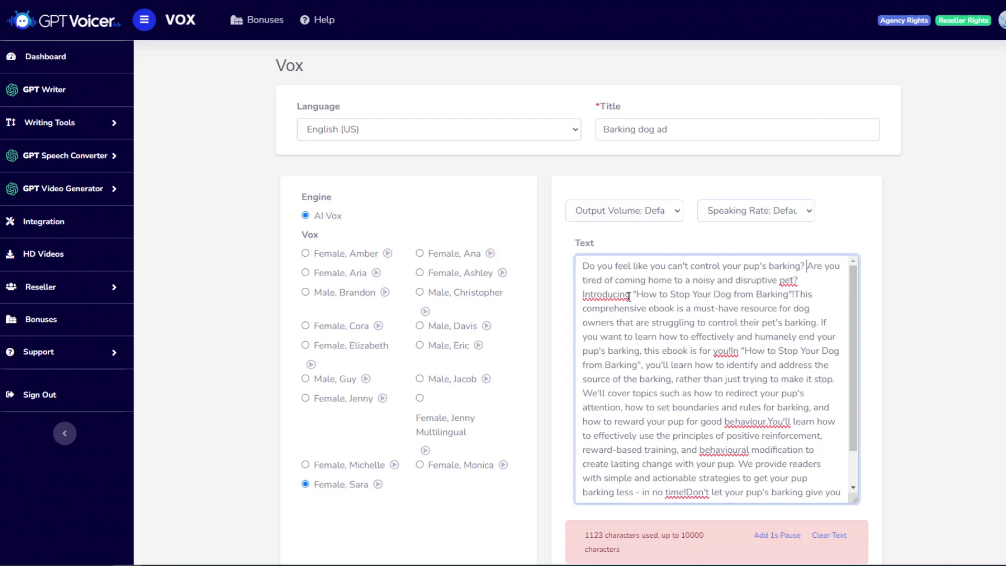
scroll(772, 341, "down", 1)
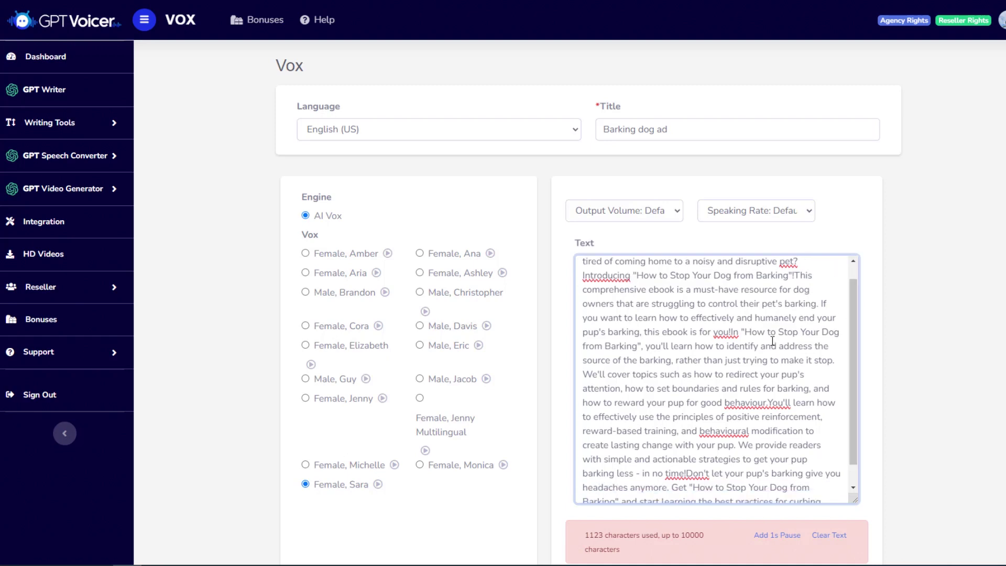
left_click(731, 331)
left_click(769, 402)
left_click(684, 473)
scroll(759, 420, "down", 3)
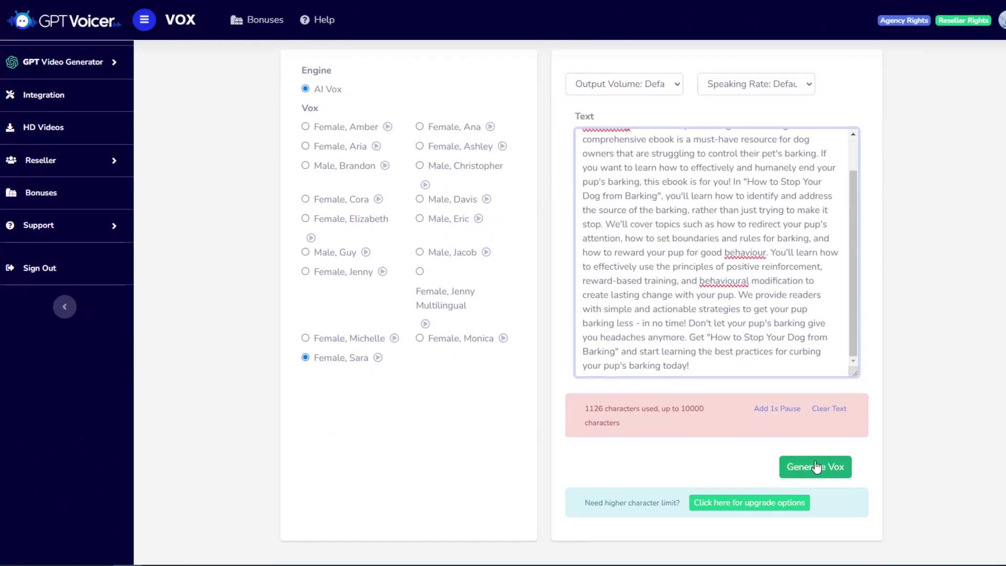
left_click(815, 466)
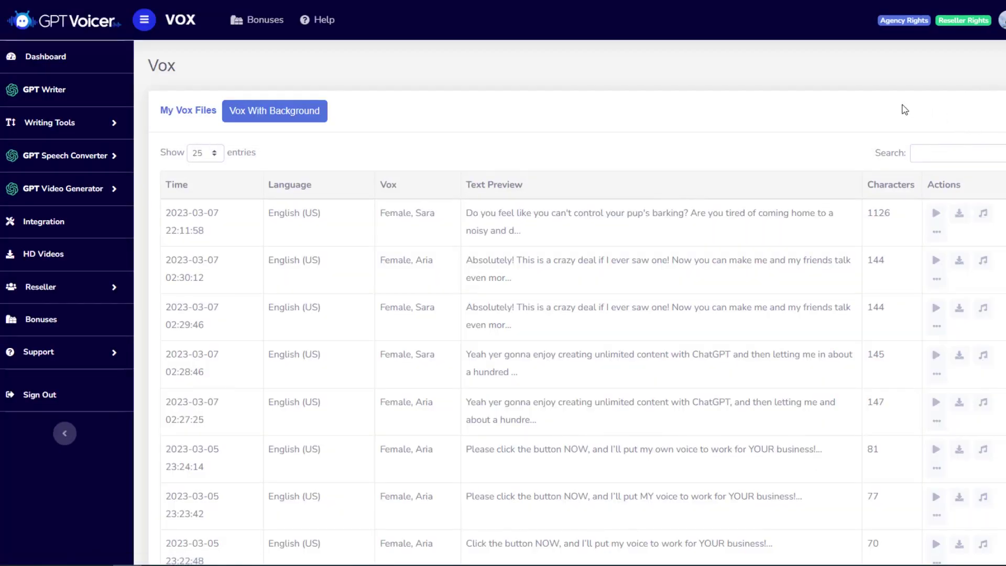
scroll(931, 493, "down", 1)
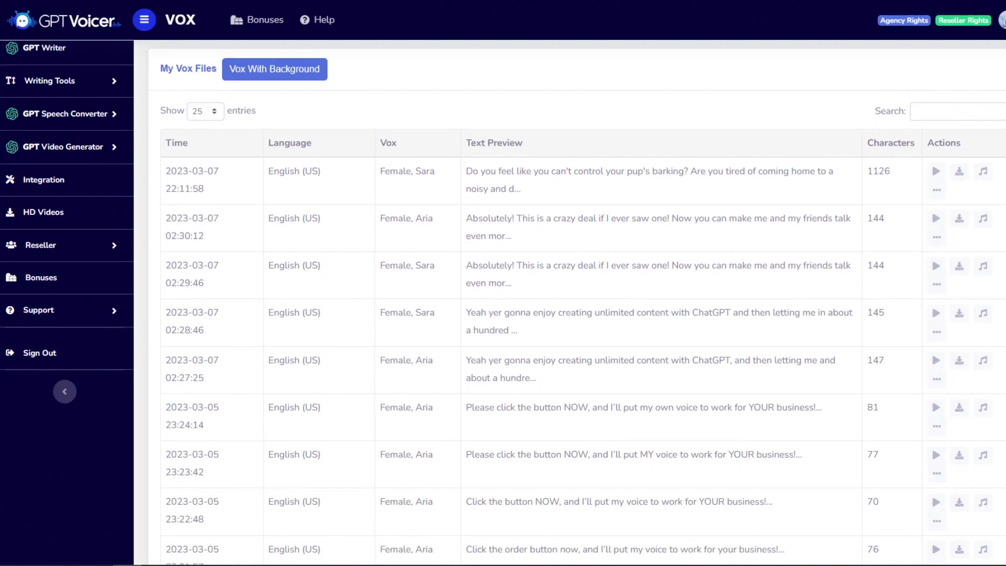
scroll(931, 487, "up", 1)
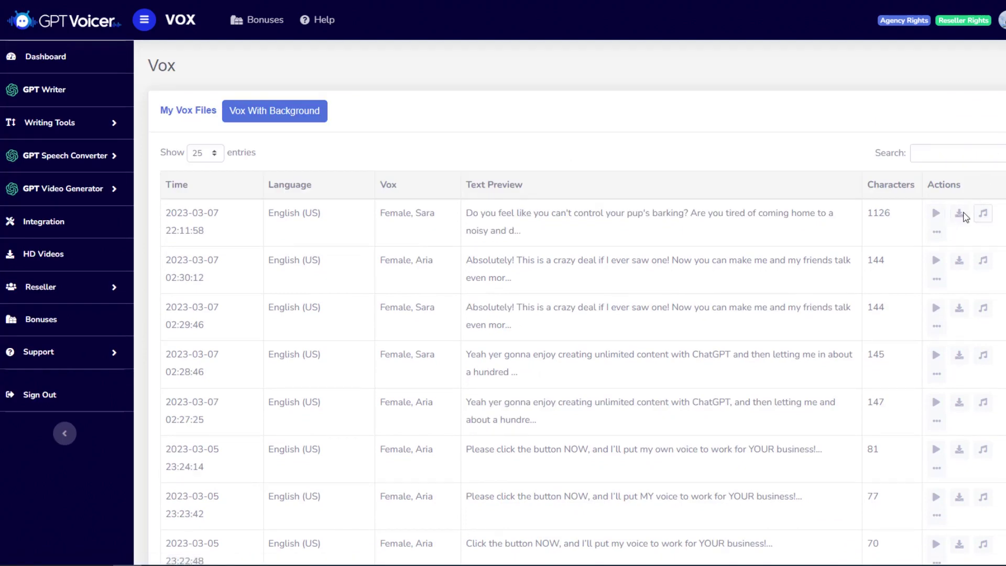
left_click(936, 214)
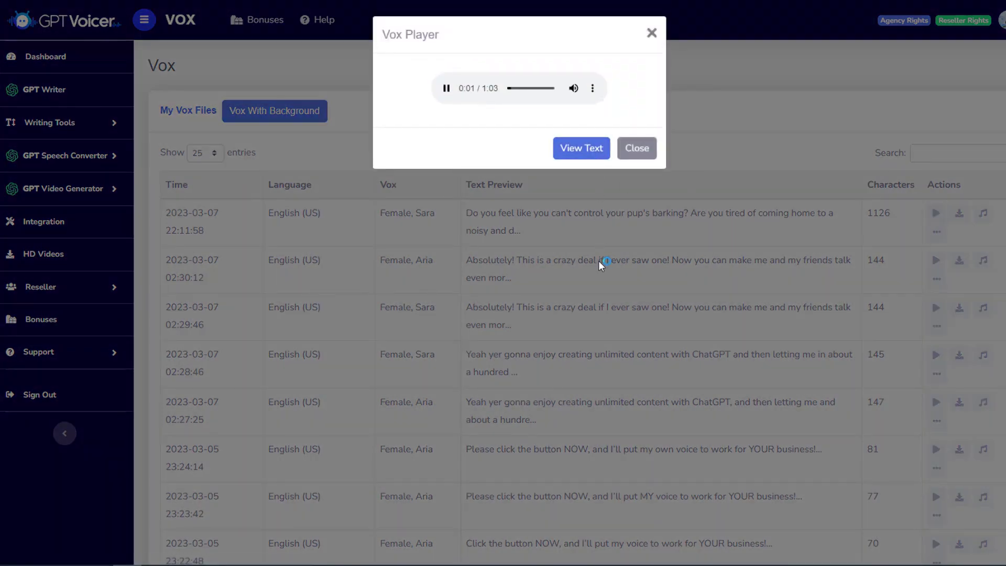
left_click(639, 152)
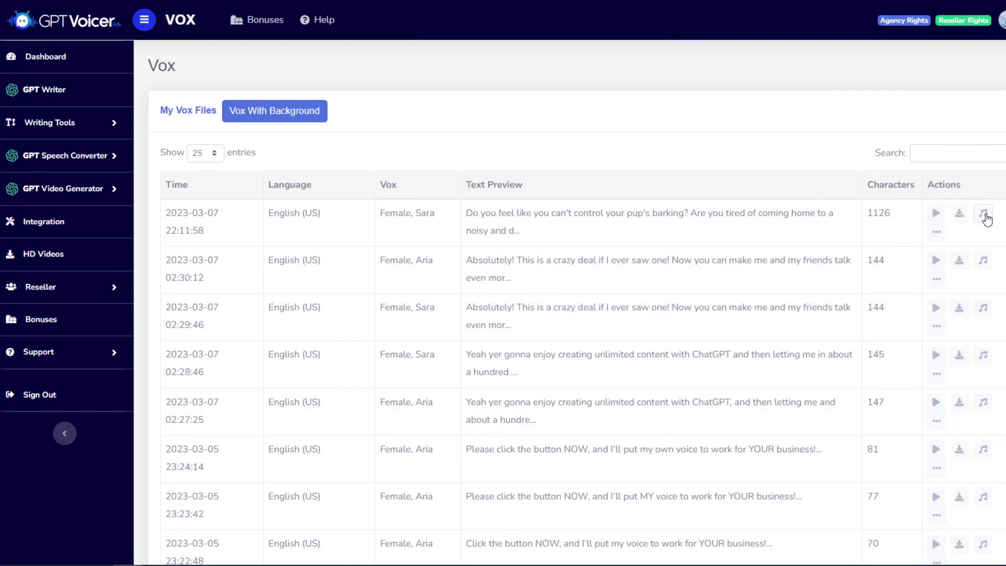
- Title the mix 'barking dog ad with music' and pick Background Music-6 after previewing Background Music-22
left_click(984, 215)
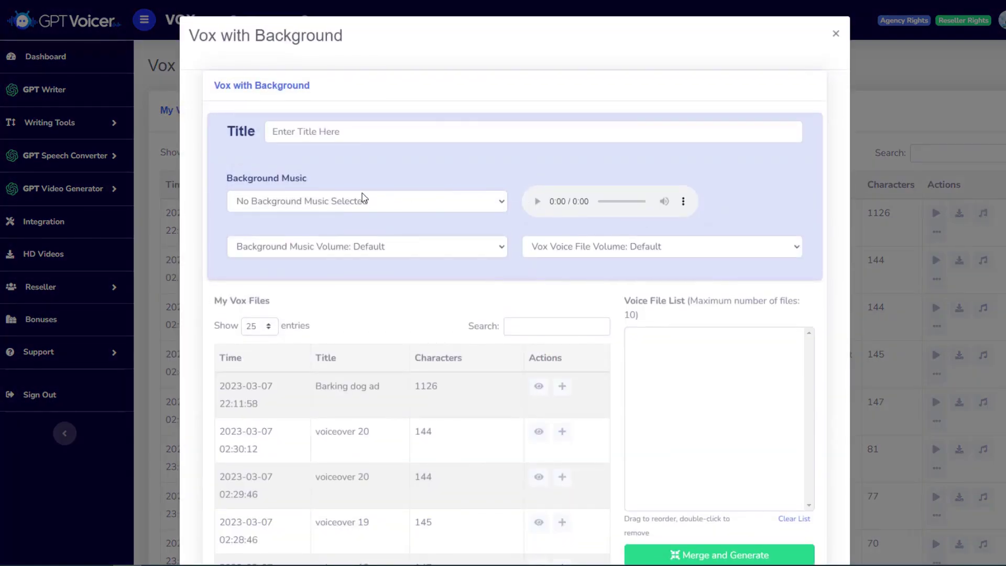
left_click(322, 133)
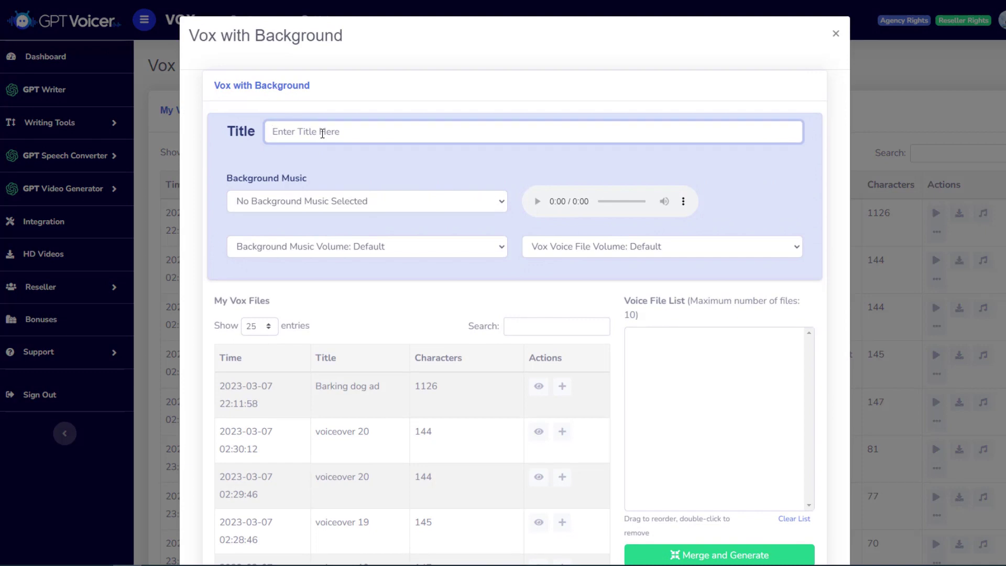
type("barking dog ad with music")
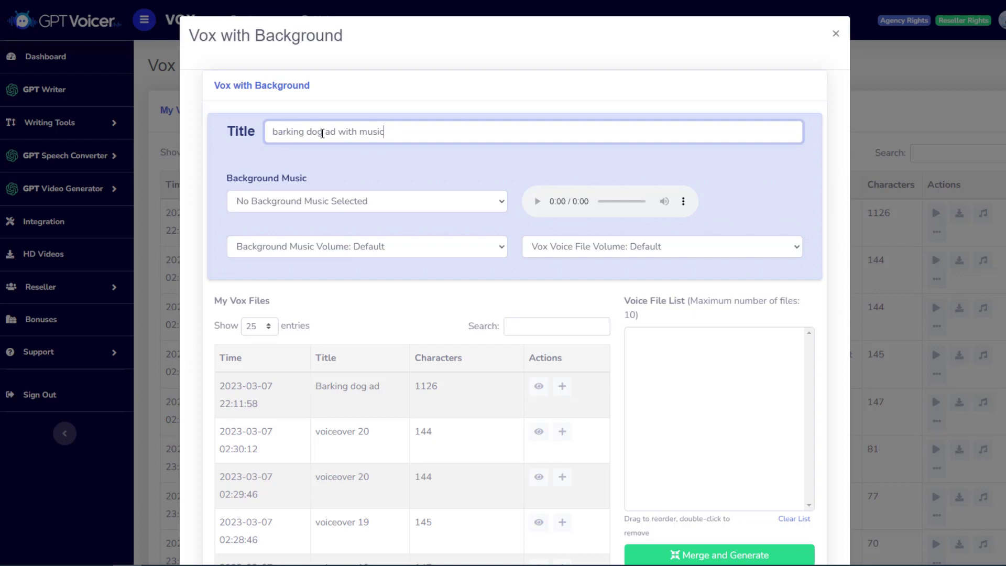
left_click(335, 202)
left_click(334, 232)
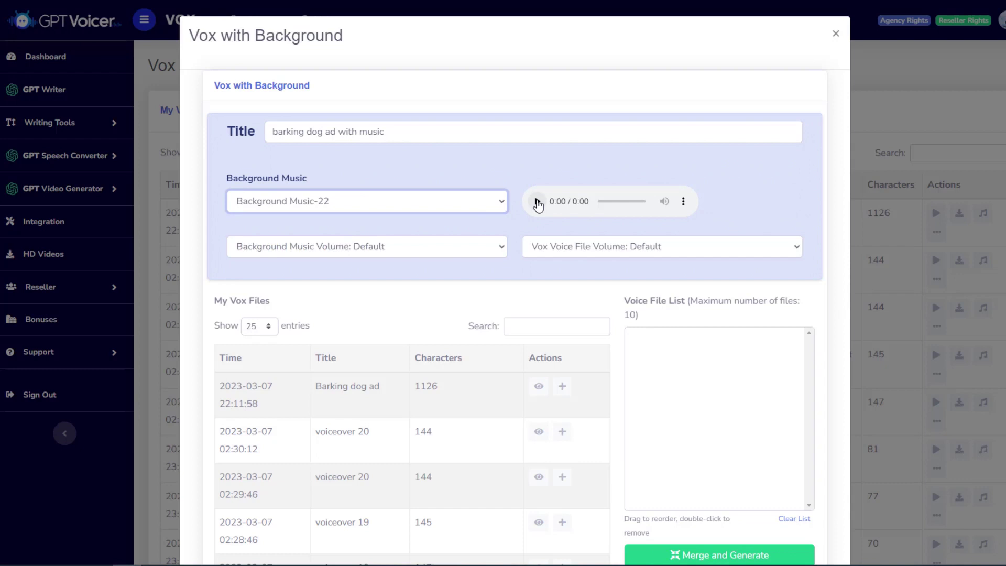
left_click(537, 203)
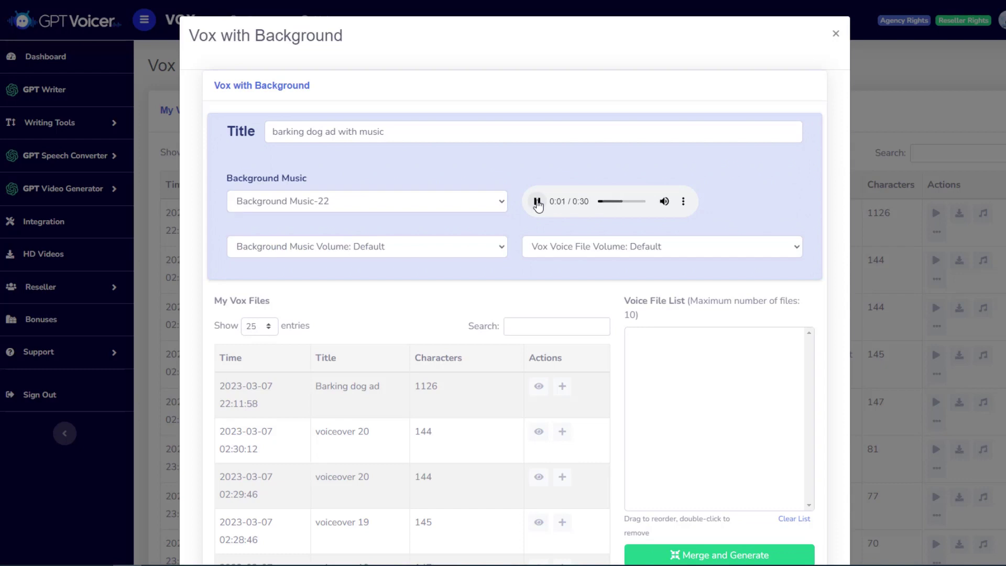
left_click(537, 202)
left_click(494, 201)
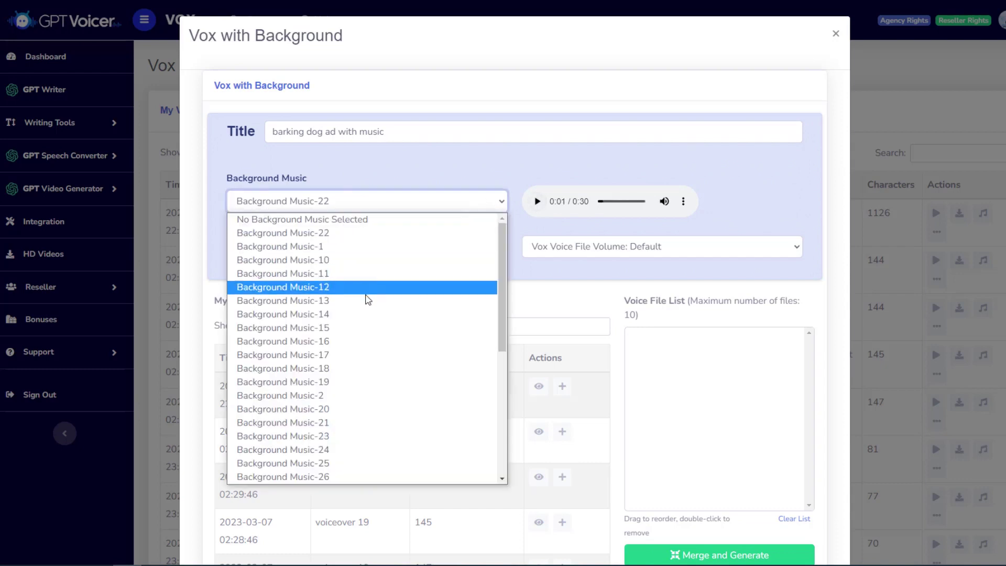
scroll(350, 411, "down", 5)
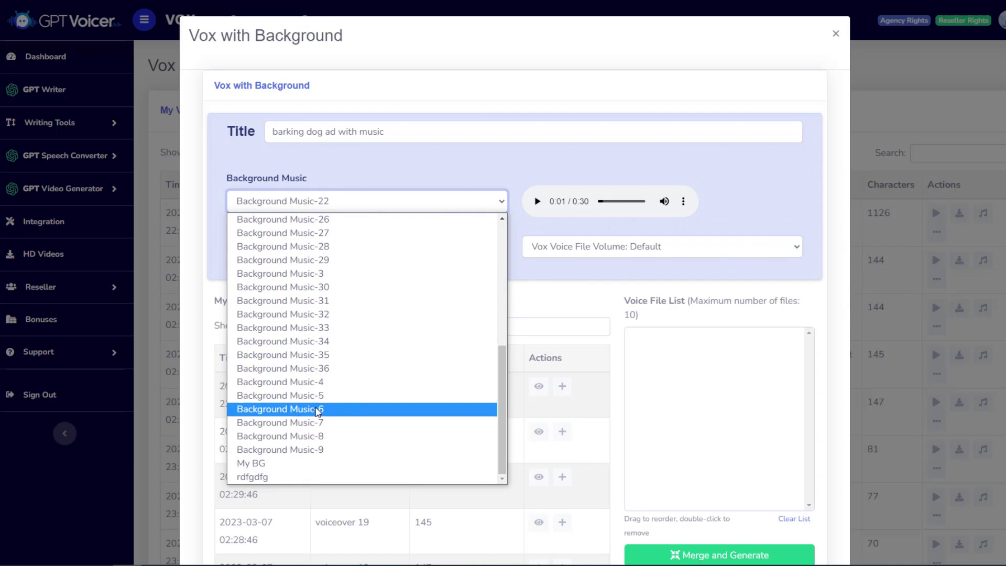
left_click(317, 409)
left_click(537, 202)
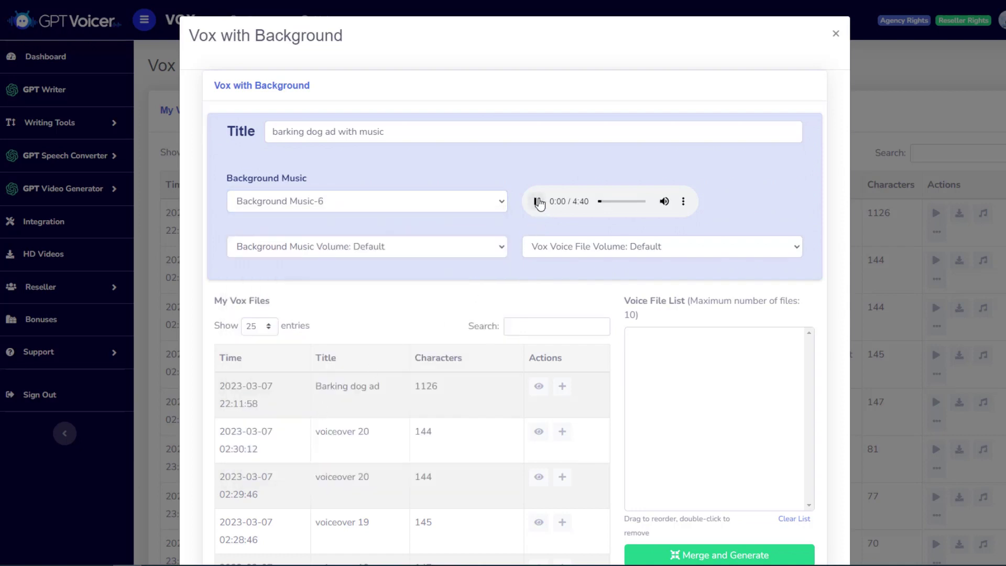
left_click(538, 203)
- Set music volume to 0.10, add the Barking dog ad voice, and merge them
left_click(489, 249)
left_click(360, 264)
scroll(574, 279, "down", 1)
left_click(562, 329)
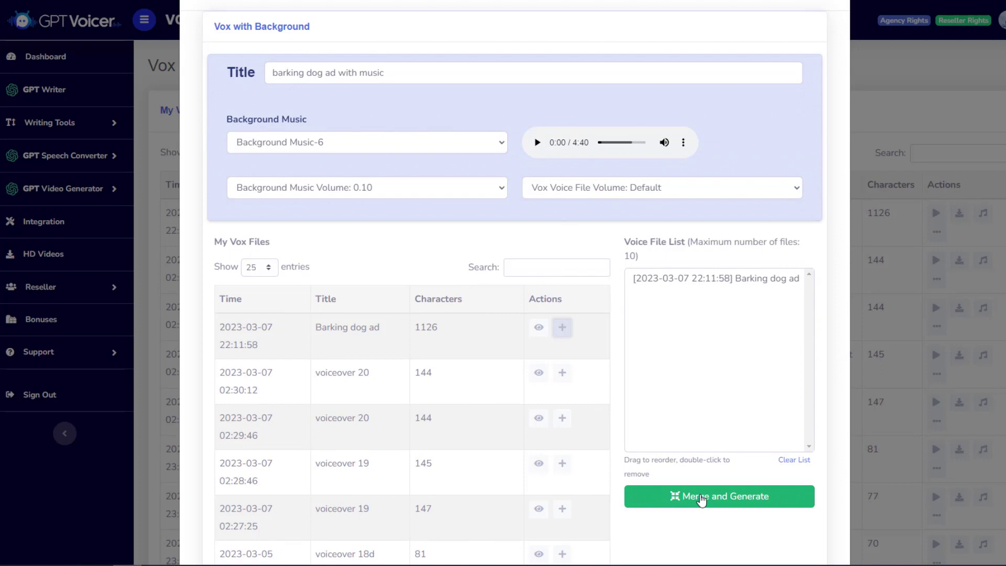
left_click(701, 498)
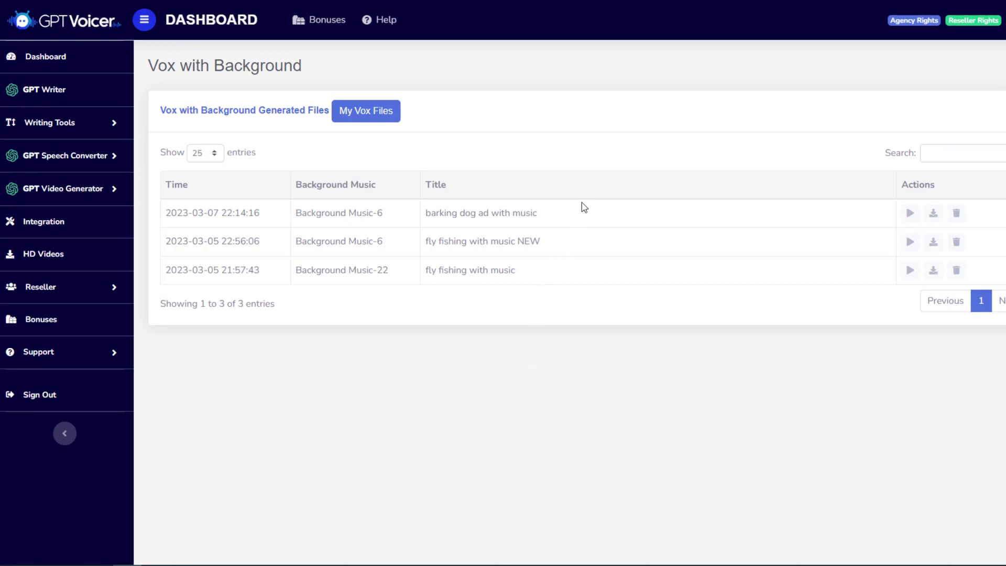
- Play the merged 'barking dog ad with music' file, then close the Vox Player
left_click(910, 213)
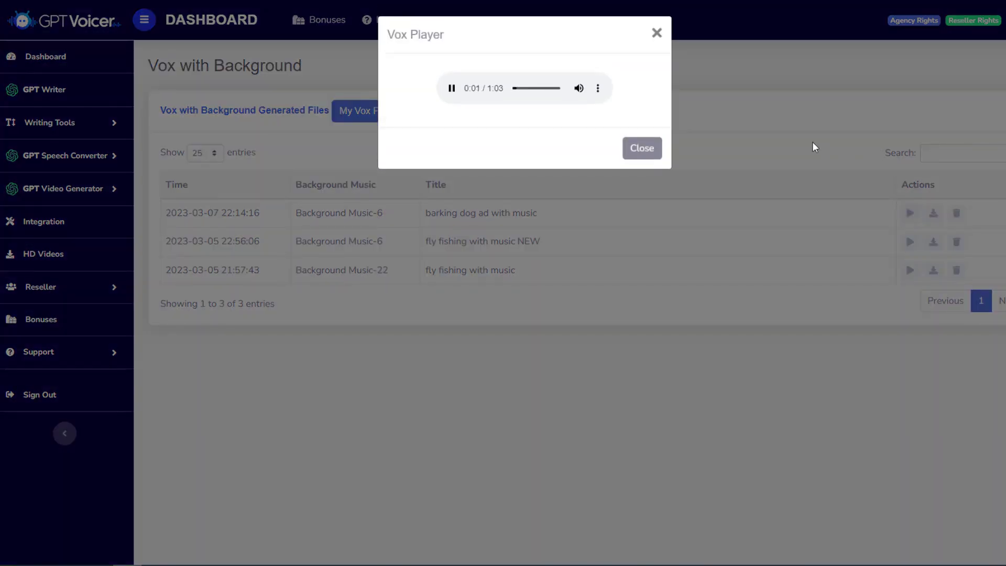
left_click(642, 149)
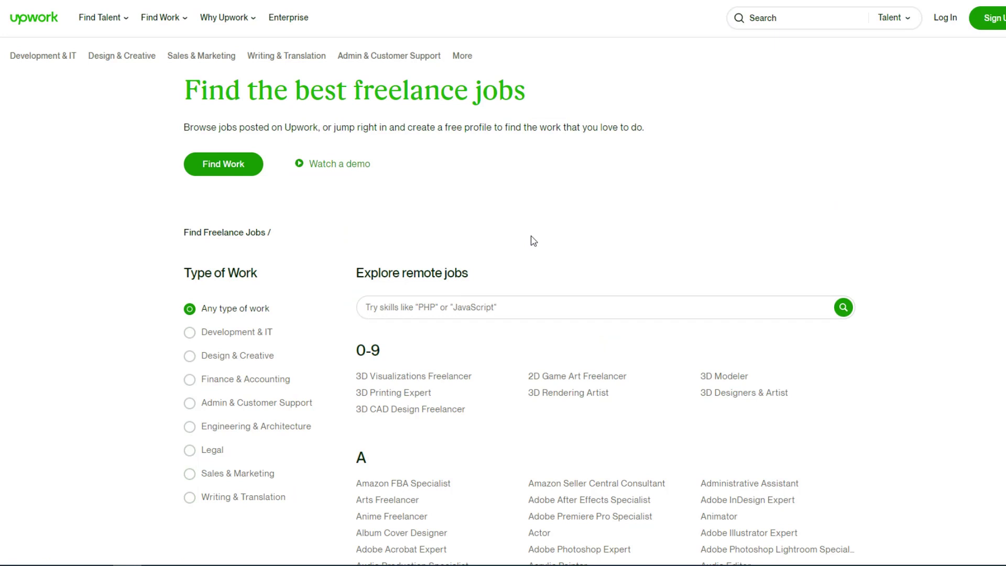
type("voic")
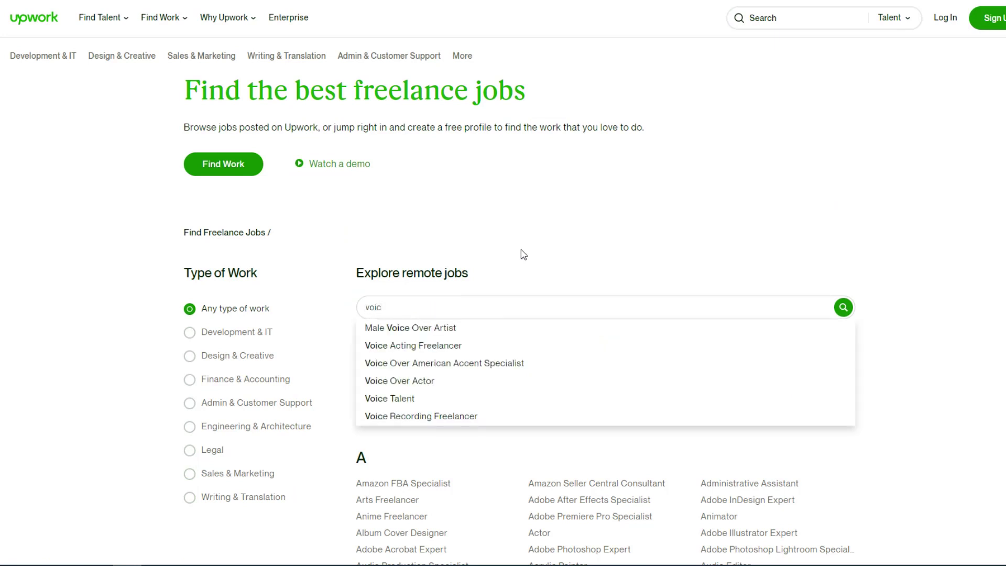
left_click(422, 348)
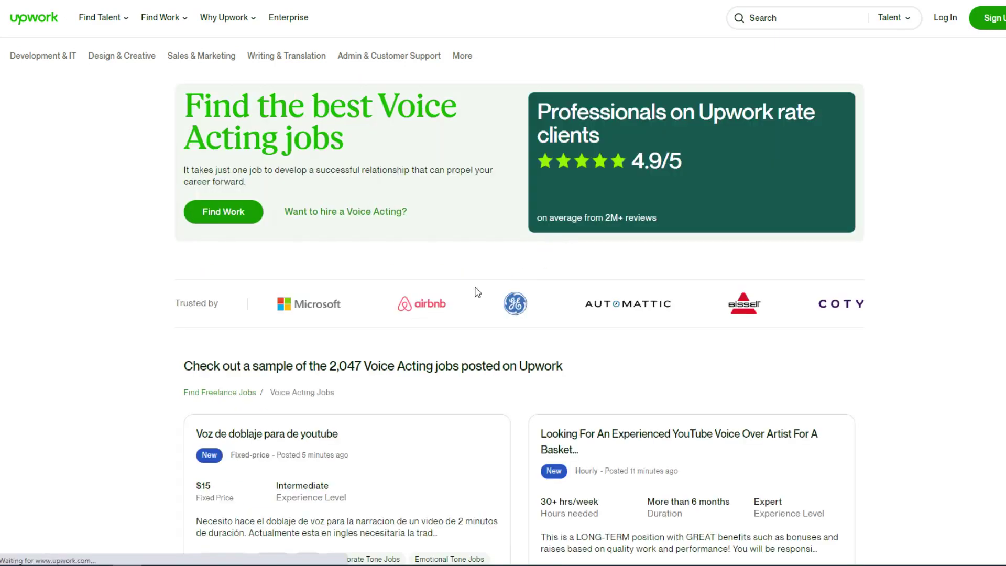
scroll(369, 341, "down", 1)
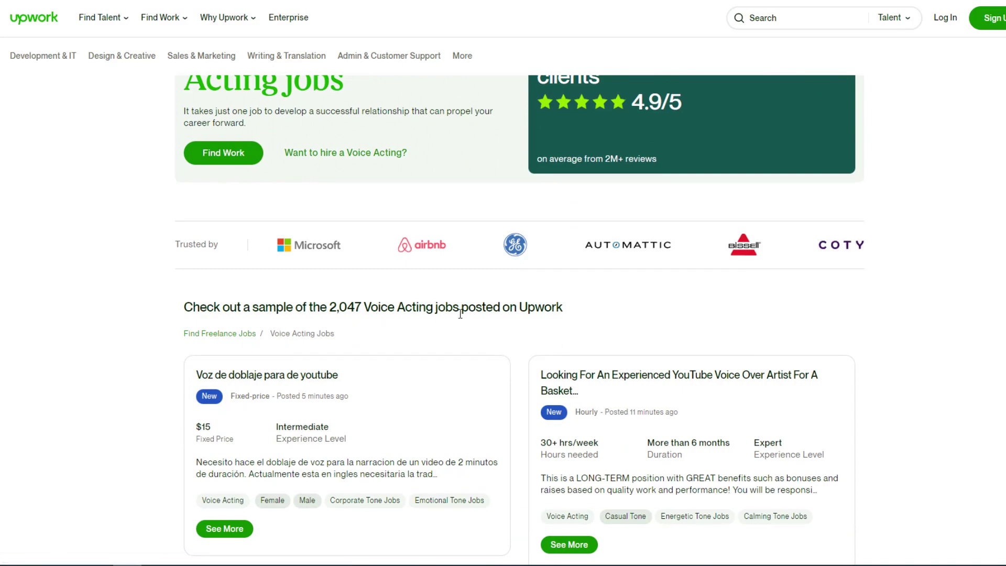
scroll(506, 333, "down", 15)
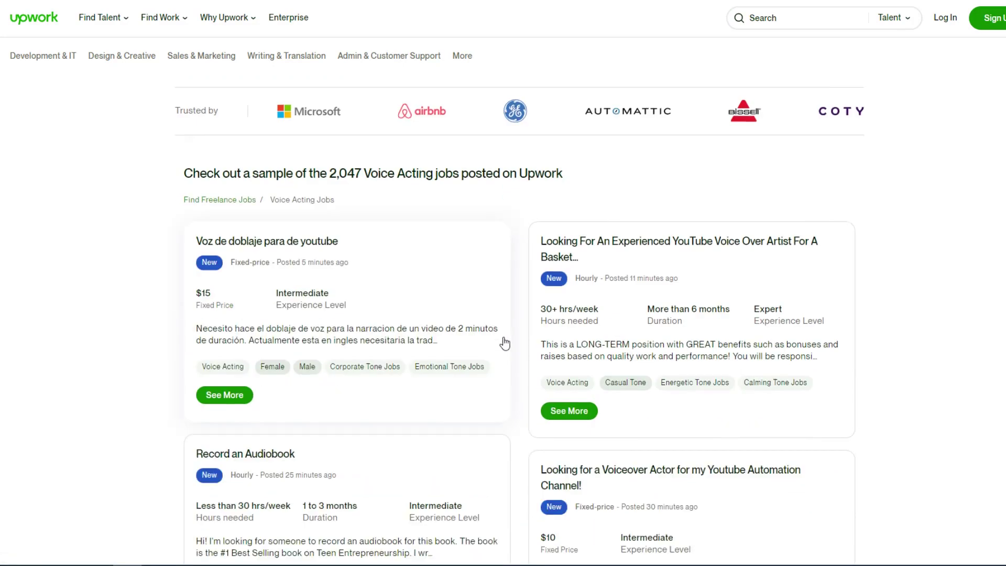
scroll(558, 378, "down", 5)
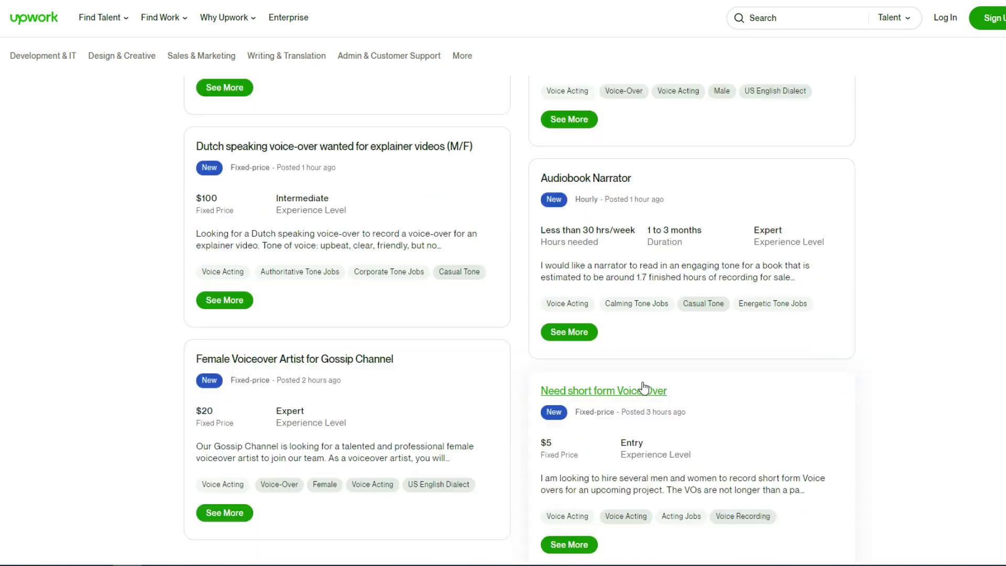
scroll(680, 385, "up", 7)
scroll(668, 373, "up", 15)
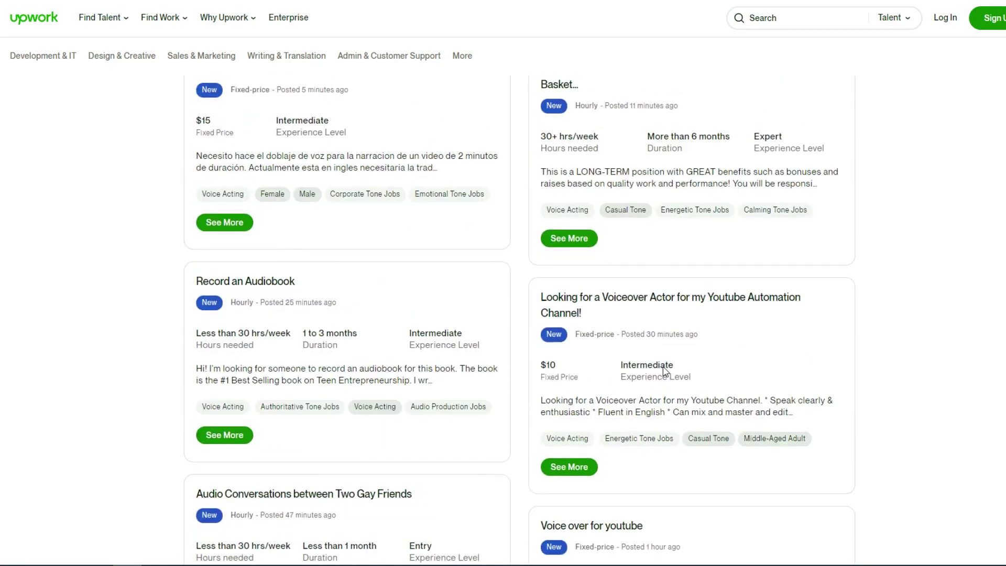
scroll(670, 370, "down", 7)
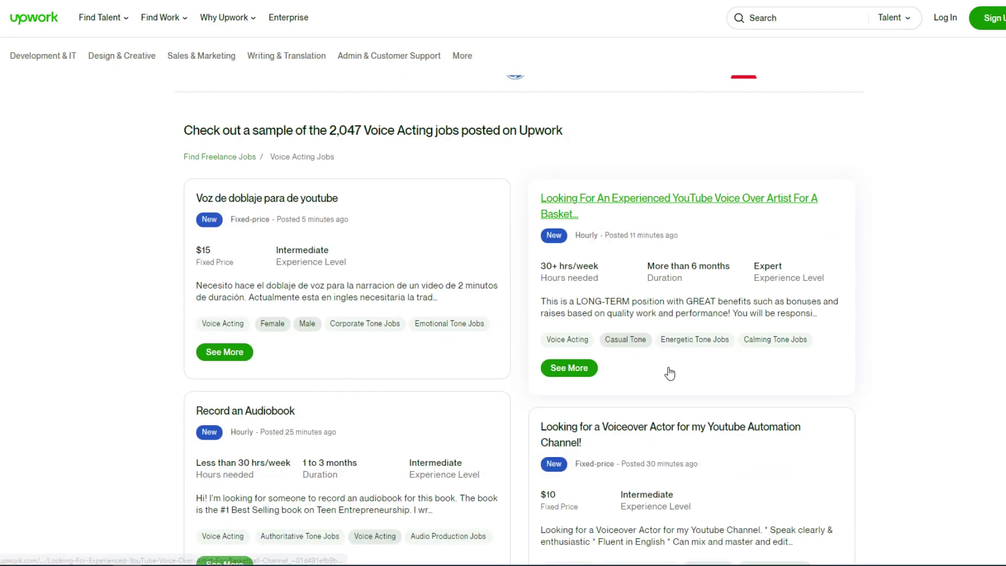
scroll(669, 377, "up", 4)
scroll(668, 381, "up", 3)
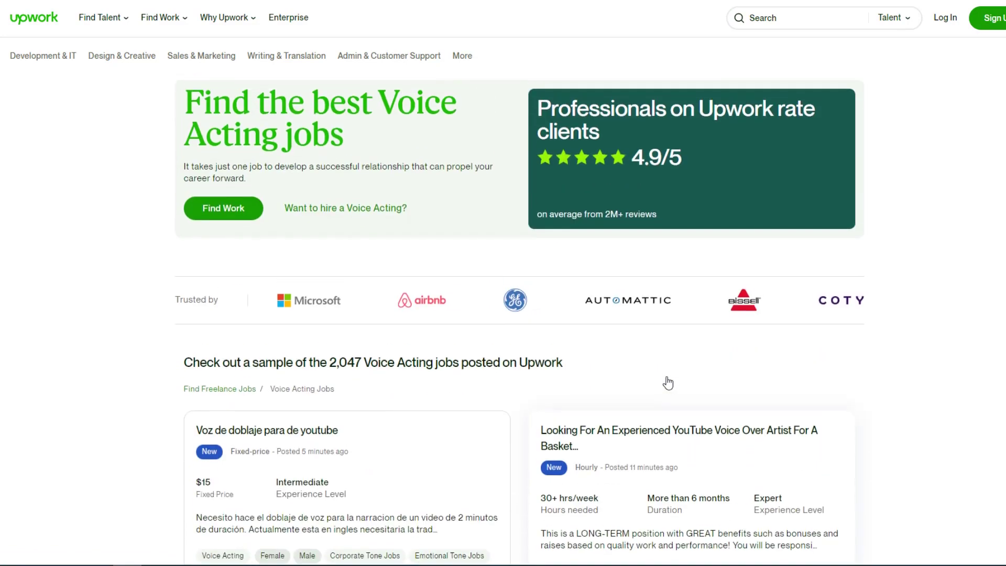
scroll(667, 382, "down", 5)
scroll(665, 383, "down", 3)
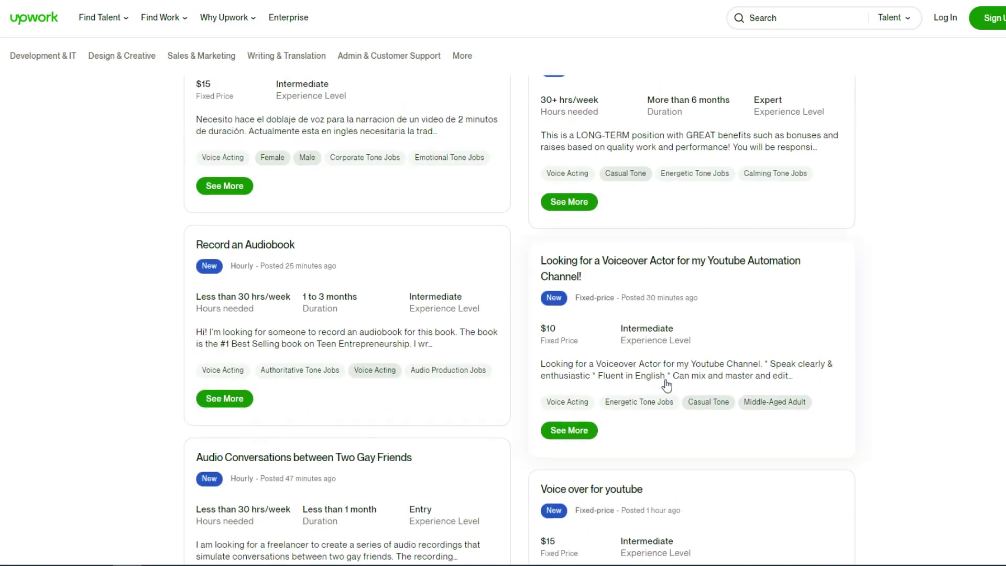
scroll(664, 374, "up", 7)
left_click(219, 360)
mouse_move(121, 56)
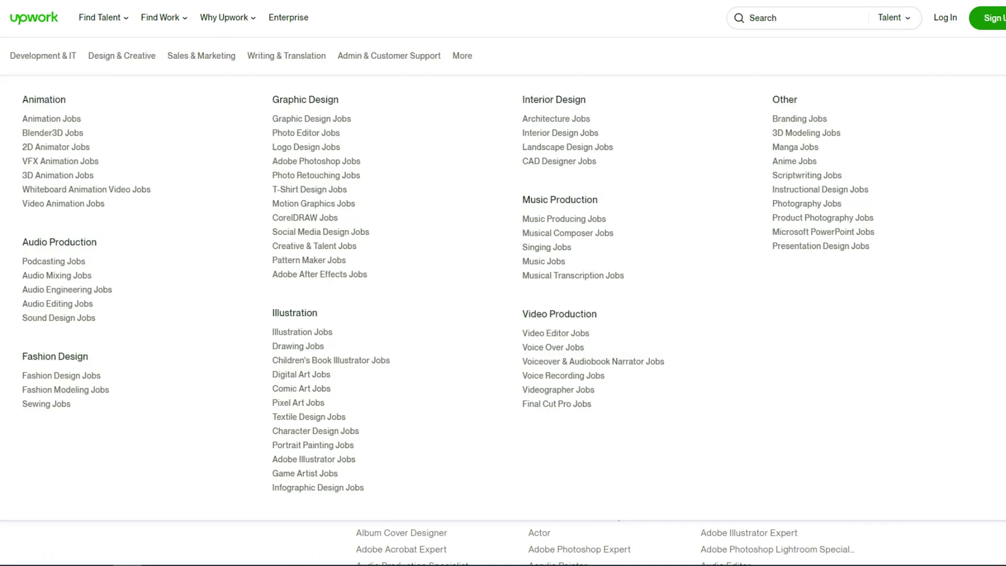
- Search Upwork jobs for 'script', open the Scriptwriting listings, and scroll through the job cards
left_click(440, 309)
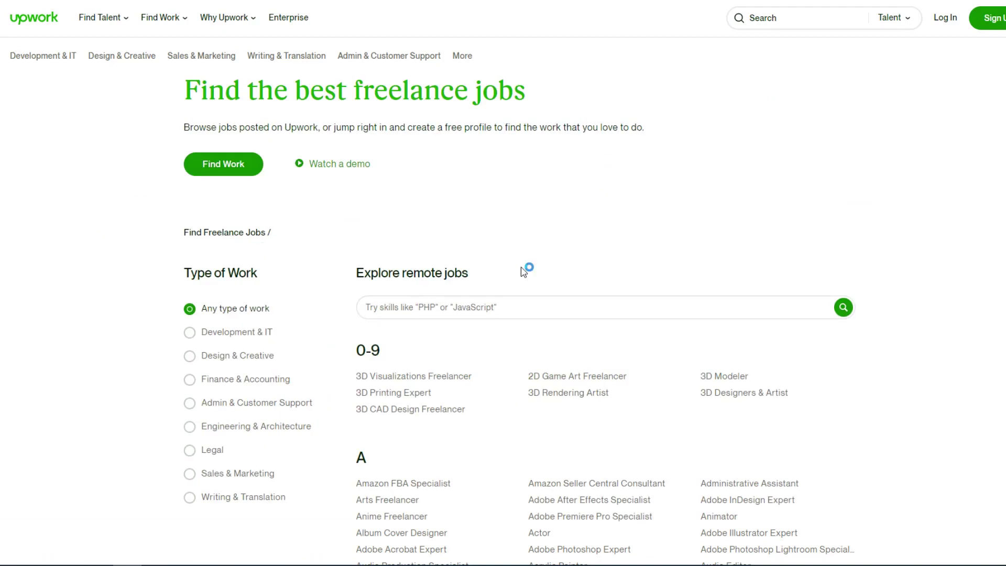
type("script")
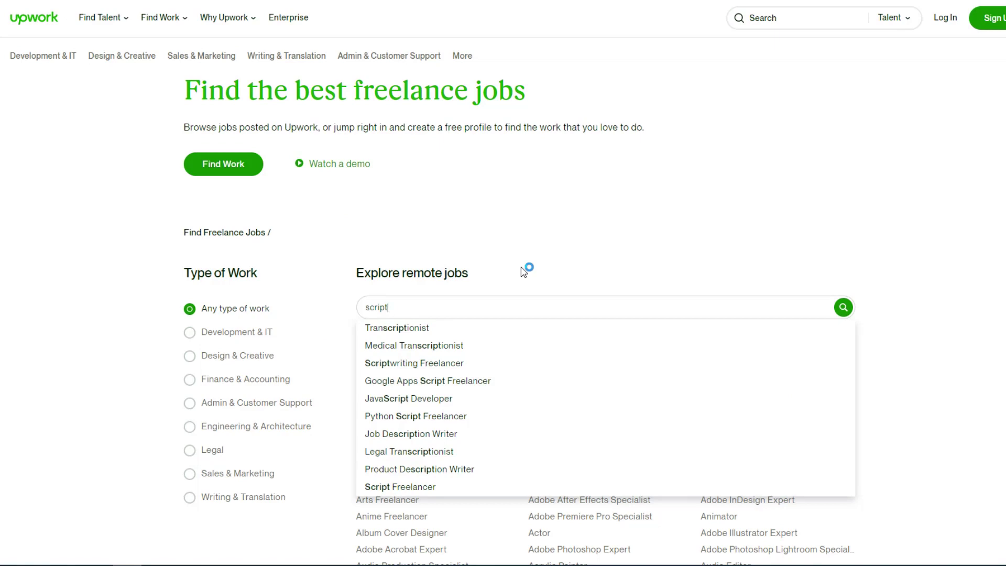
left_click(417, 363)
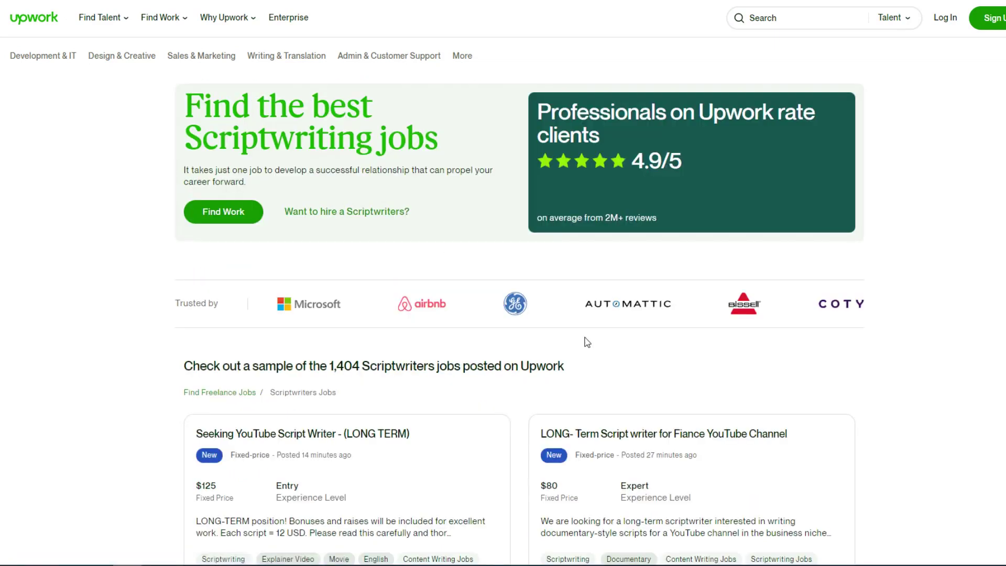
scroll(586, 343, "down", 2)
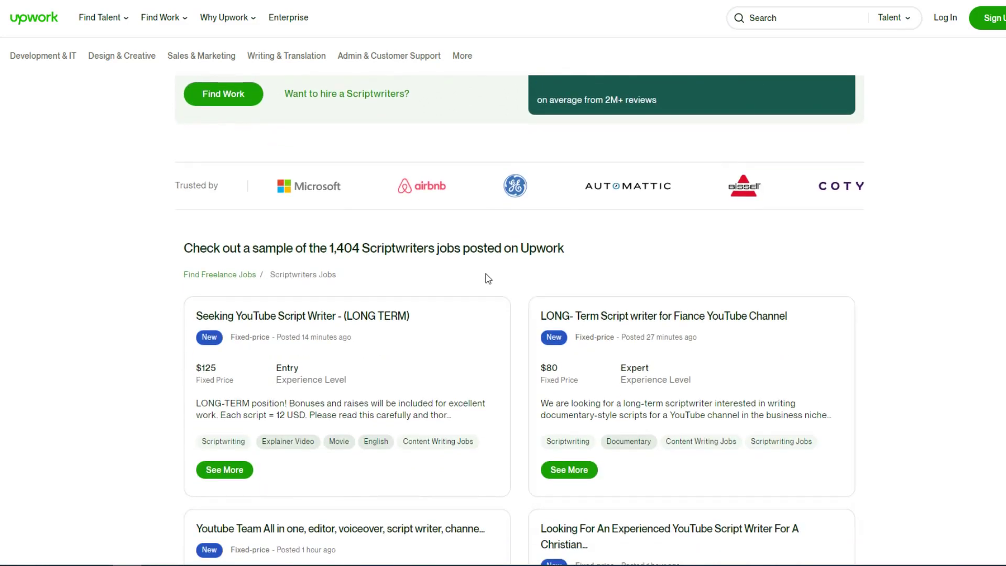
scroll(545, 294, "down", 5)
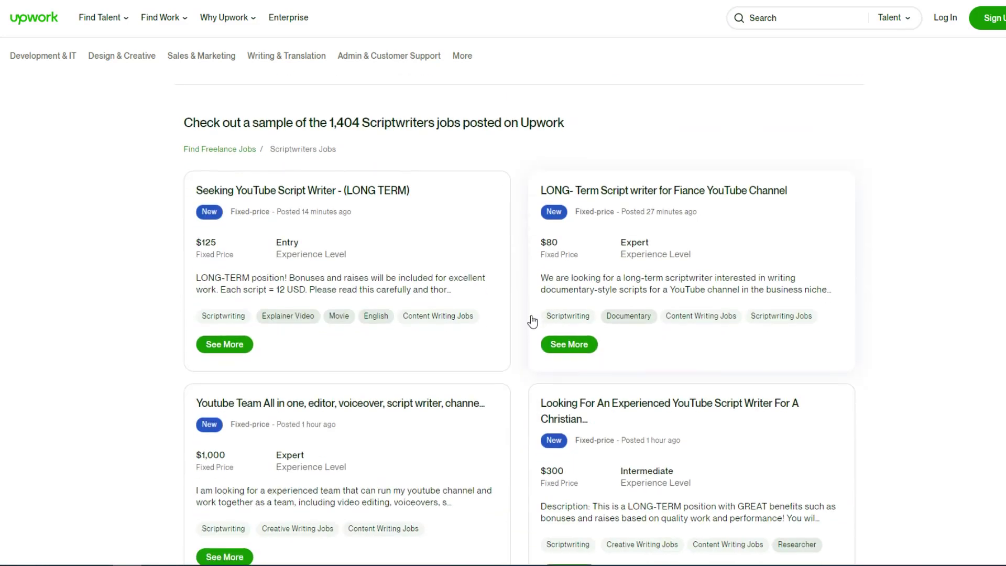
scroll(532, 320, "down", 7)
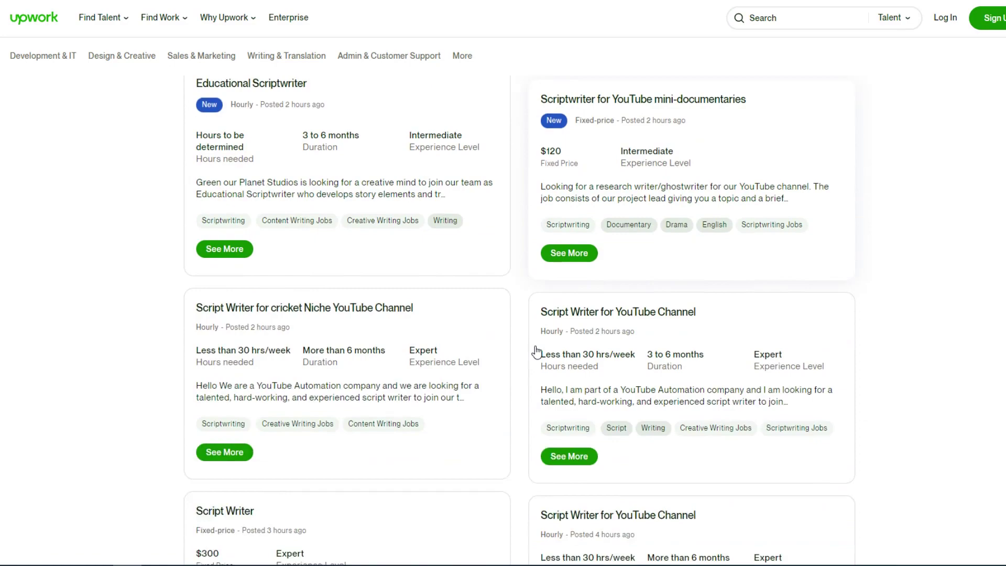
scroll(529, 362, "down", 3)
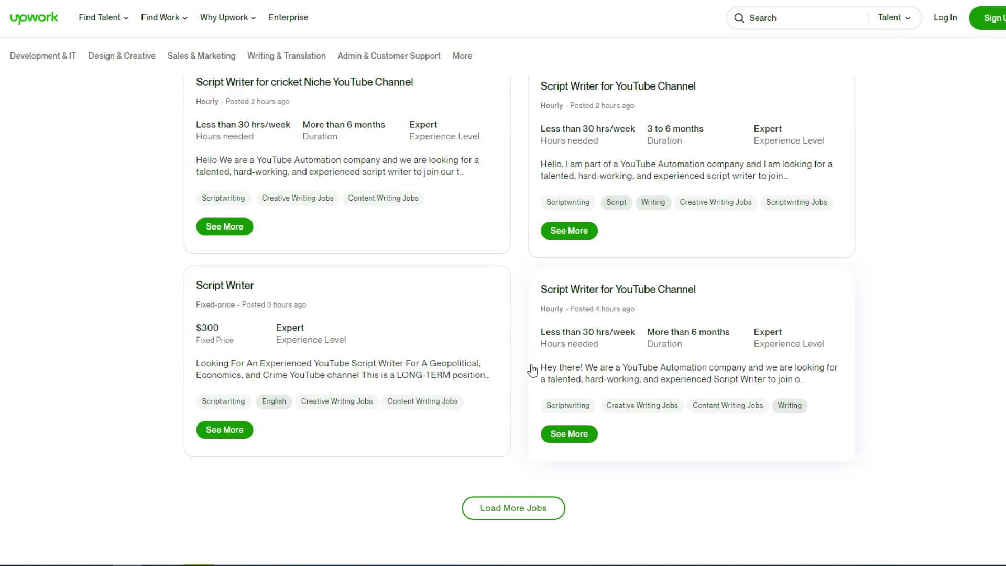
scroll(531, 367, "up", 2)
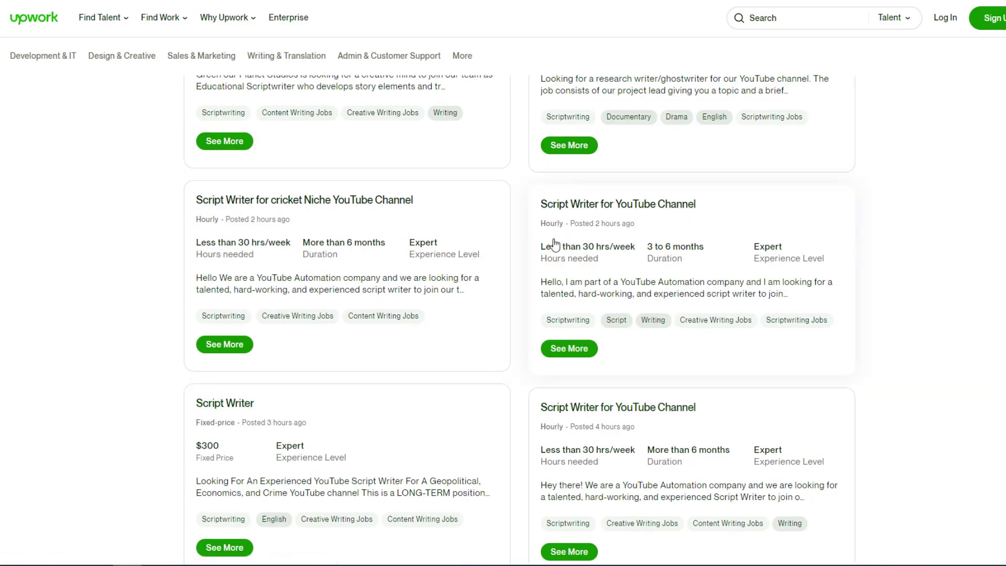
scroll(529, 276, "up", 4)
scroll(529, 276, "up", 8)
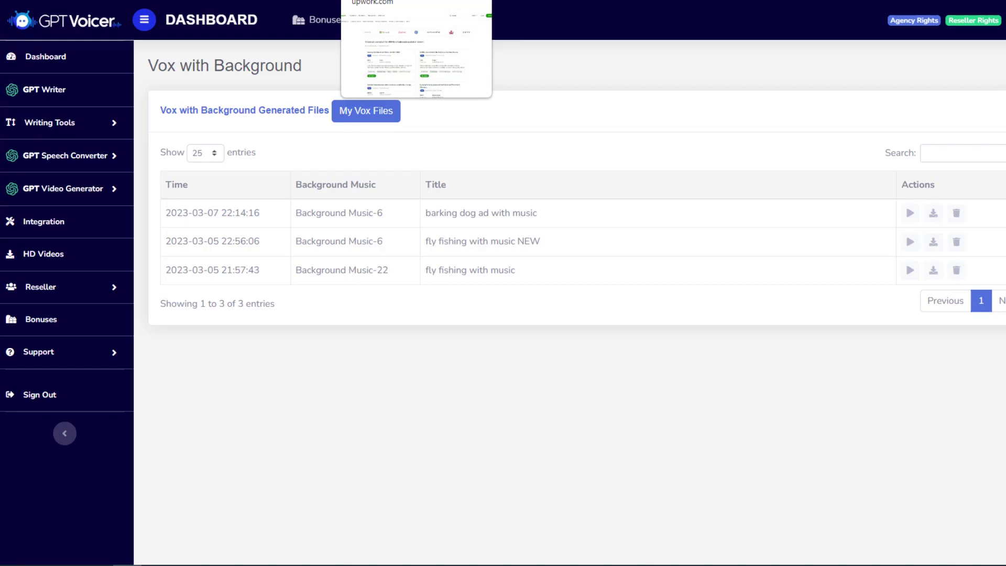
- Switch to ClickBank and browse the Affiliate Marketplace's Top Offers list
left_click(408, 1)
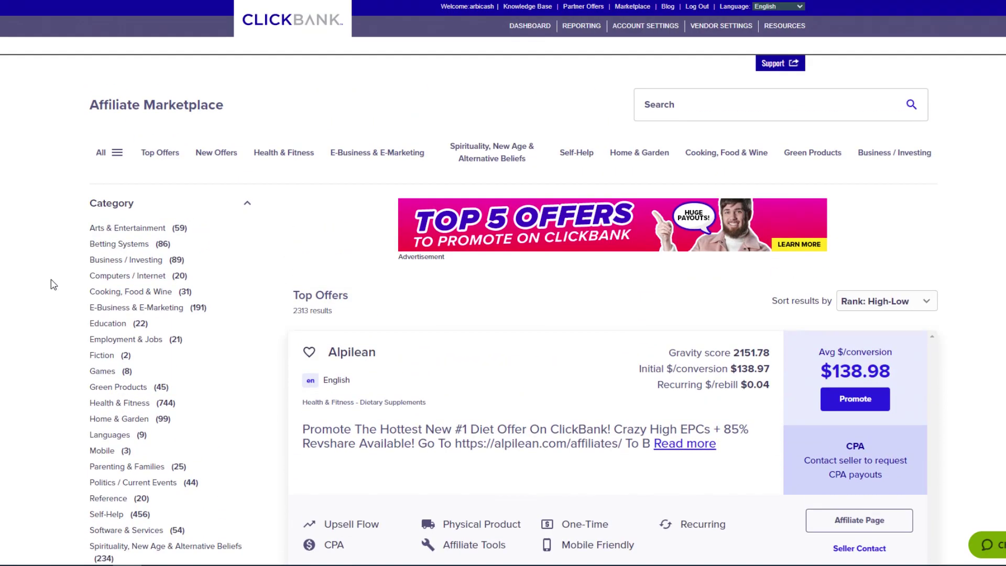
scroll(271, 249, "down", 5)
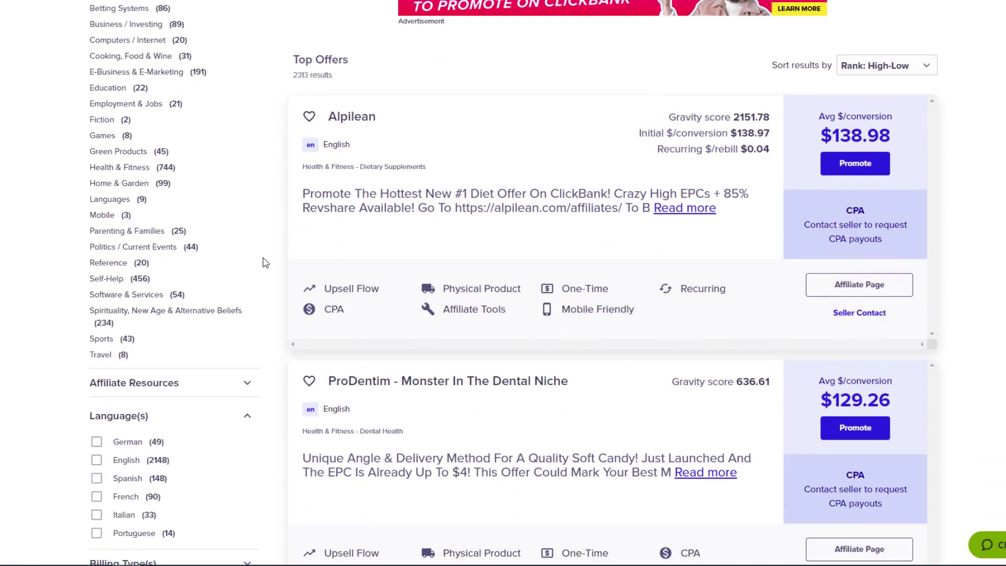
scroll(267, 259, "up", 5)
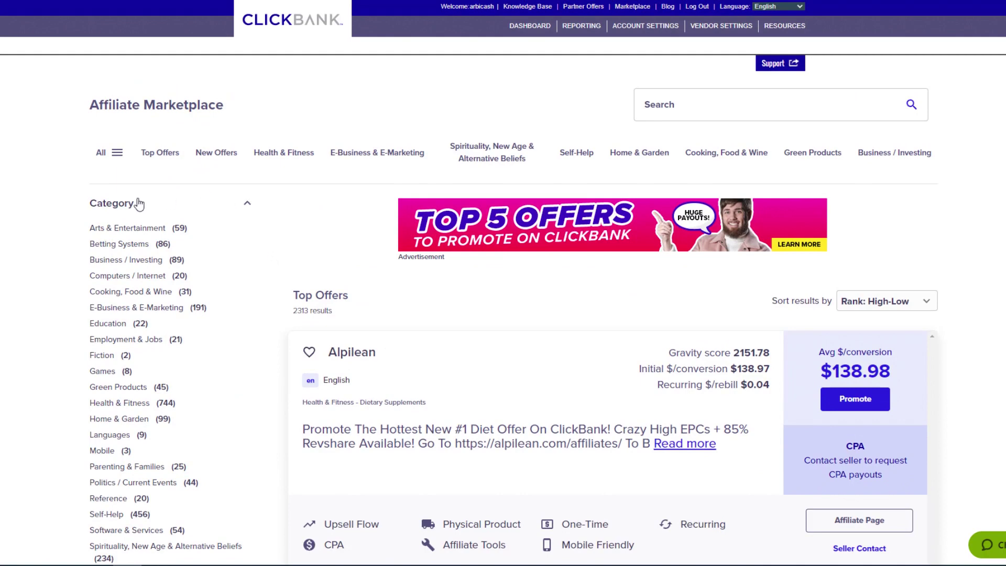
scroll(30, 267, "down", 3)
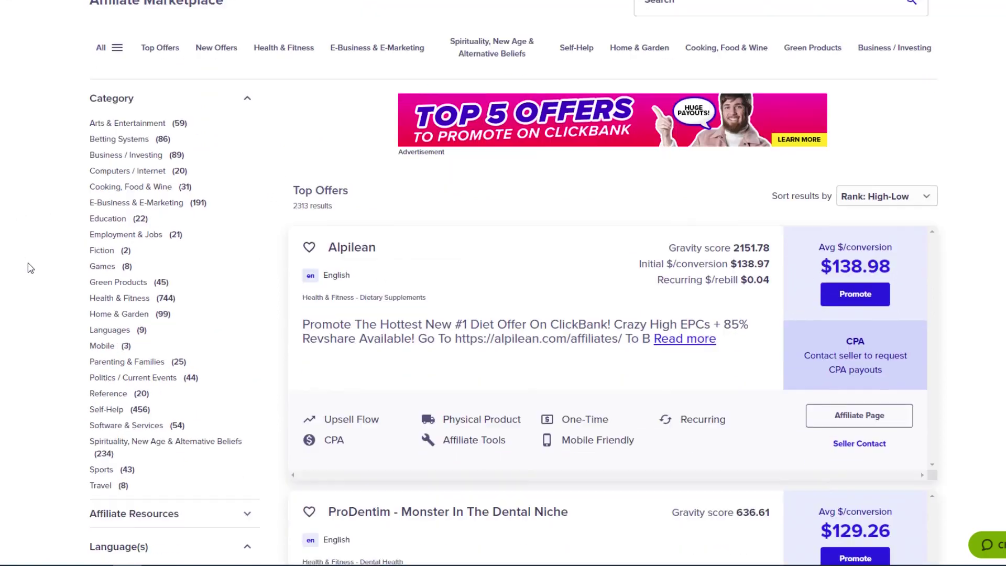
scroll(30, 268, "up", 3)
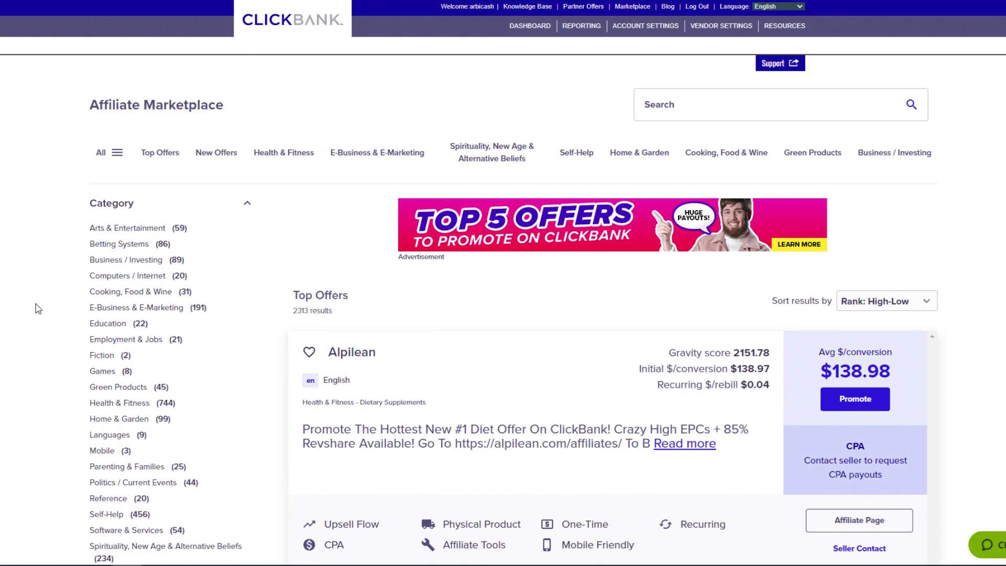
scroll(38, 319, "down", 1)
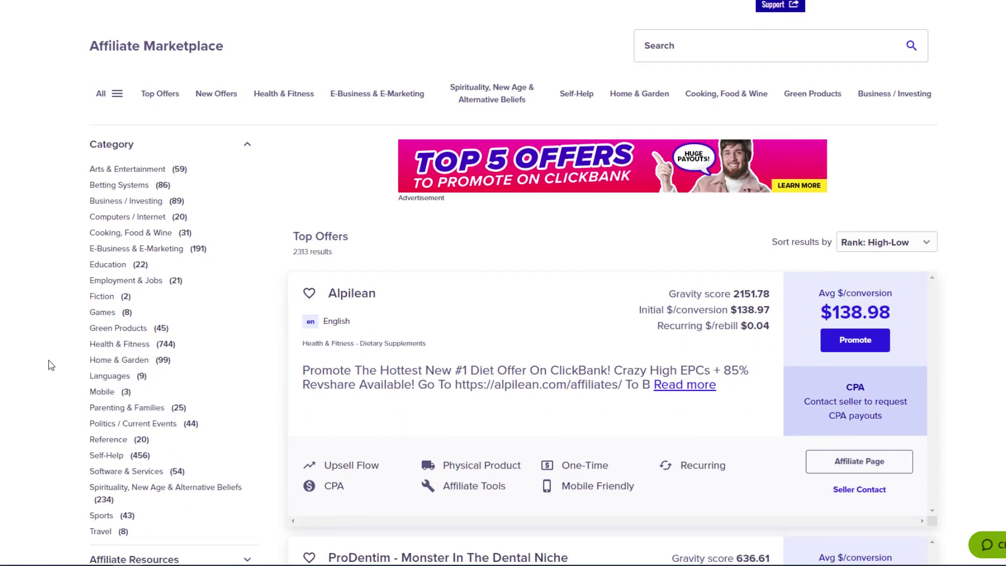
- Filter the marketplace offers to the Parenting & Families category
left_click(107, 408)
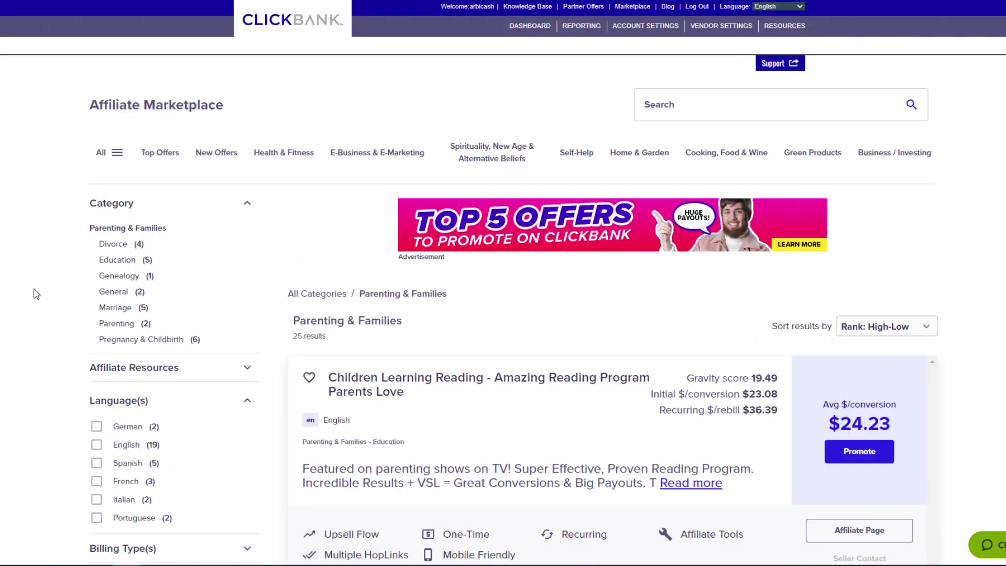
scroll(284, 294, "down", 2)
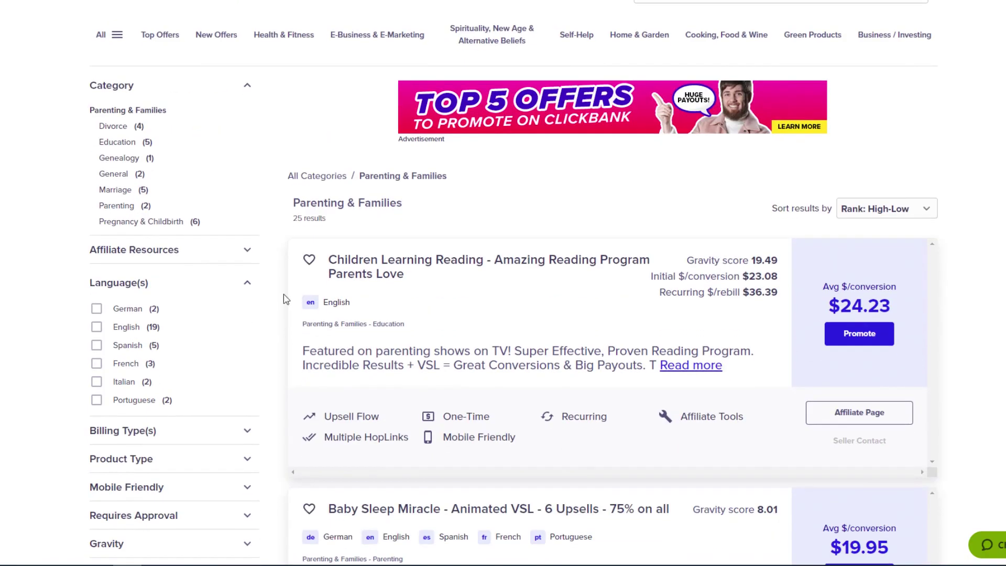
scroll(262, 323, "down", 3)
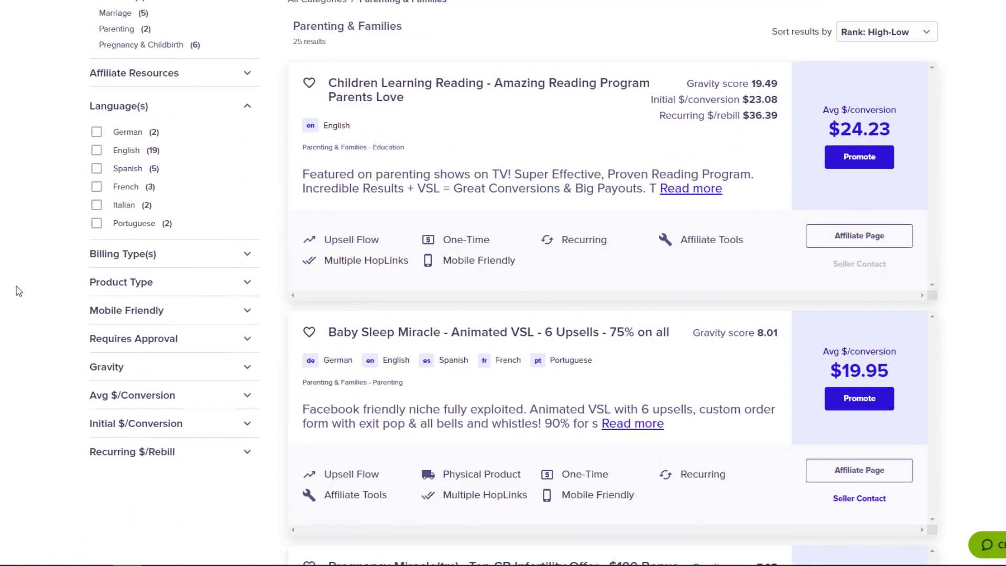
scroll(23, 296, "up", 3)
scroll(22, 303, "up", 2)
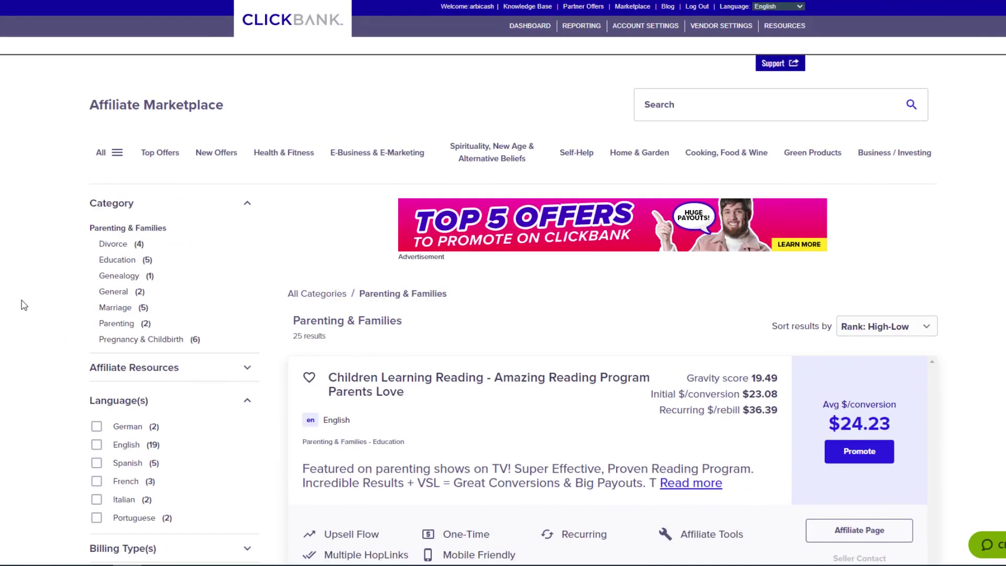
scroll(24, 296, "down", 3)
- Add the German language filter and review the two remaining offers
left_click(96, 250)
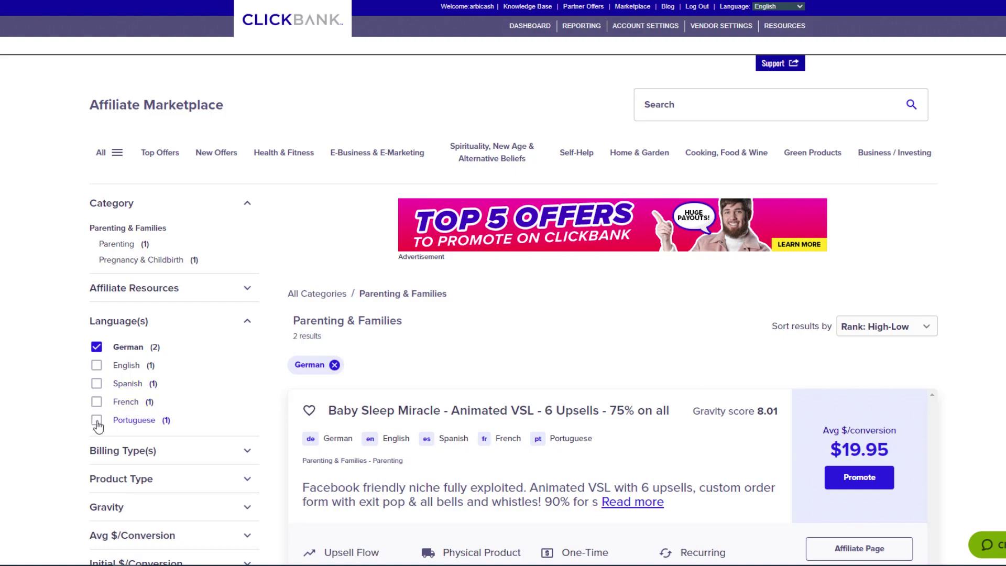
scroll(338, 316, "down", 3)
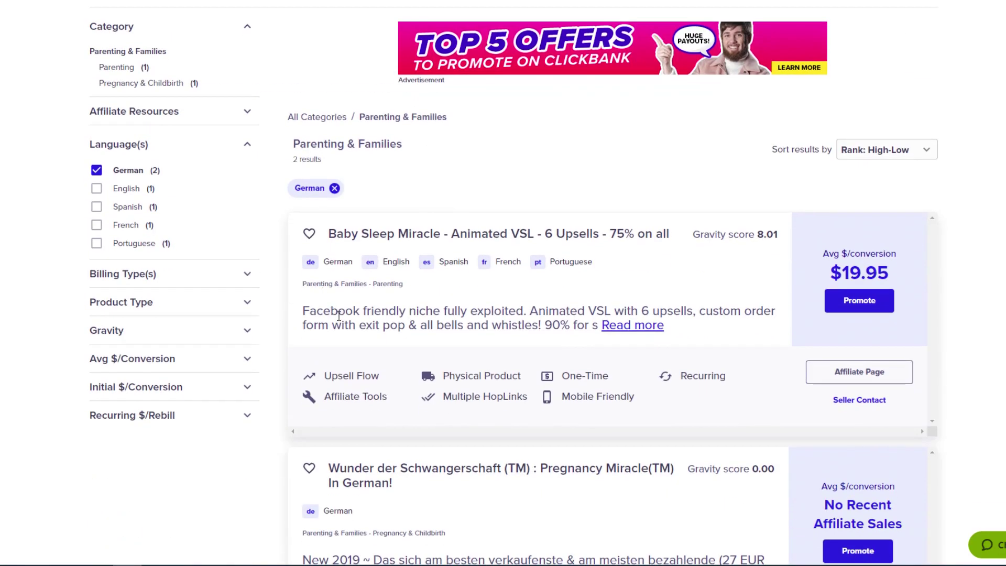
scroll(378, 310, "down", 3)
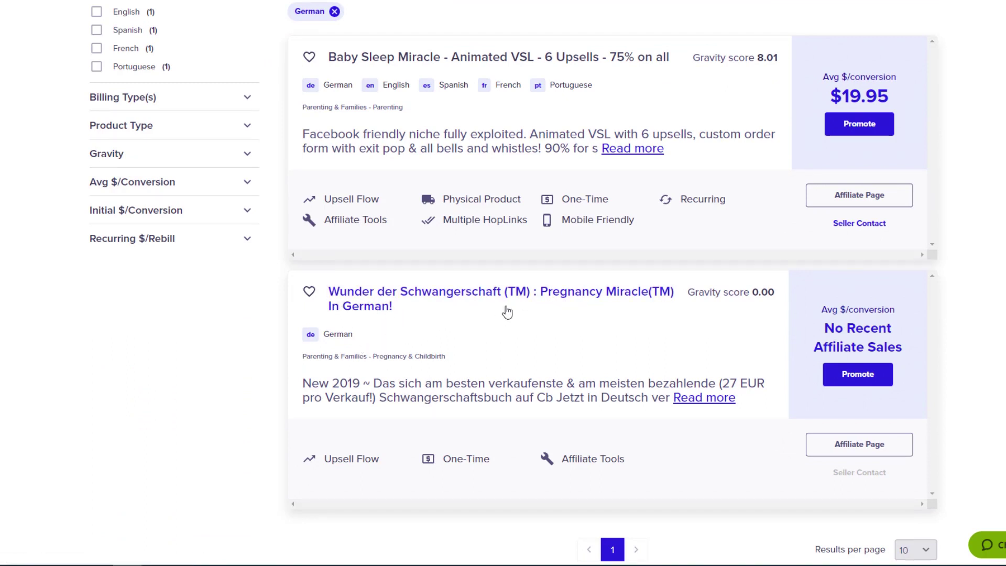
mouse_move(821, 335)
- Read through the Wunder der Schwangerschaft sales page, then close it to return to the filtered results
left_click(414, 298)
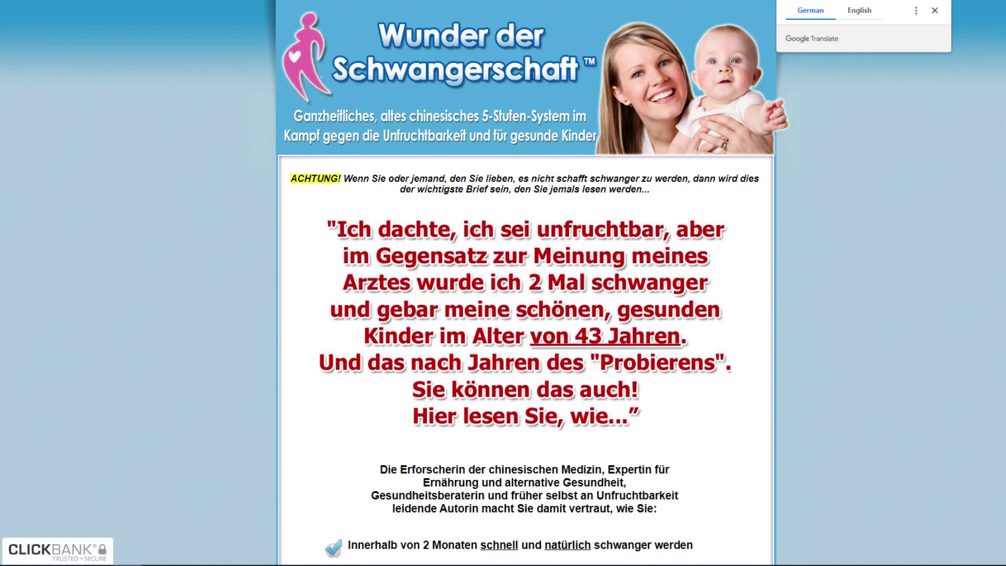
scroll(923, 115, "down", 20)
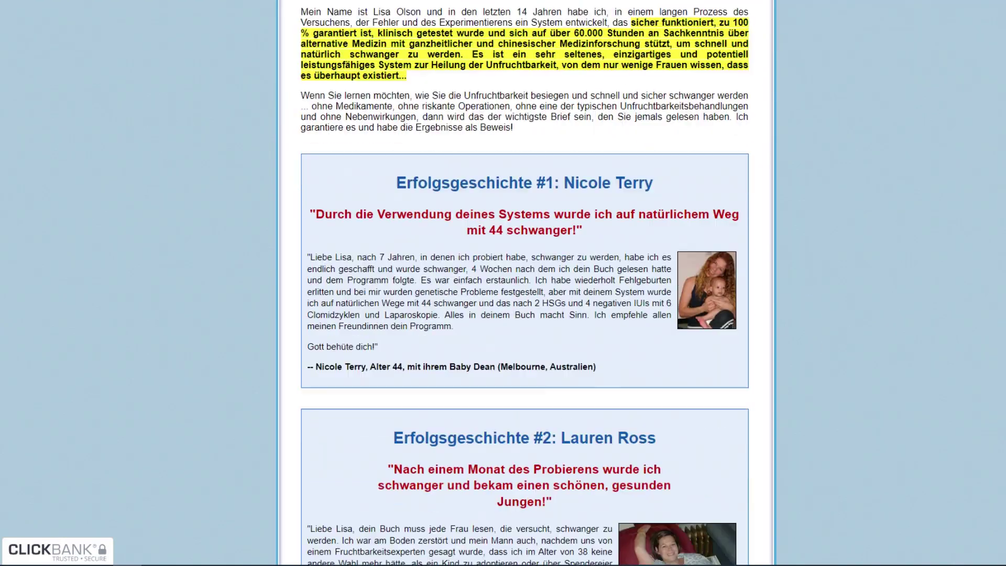
scroll(989, 207, "down", 10)
scroll(478, 63, "up", 20)
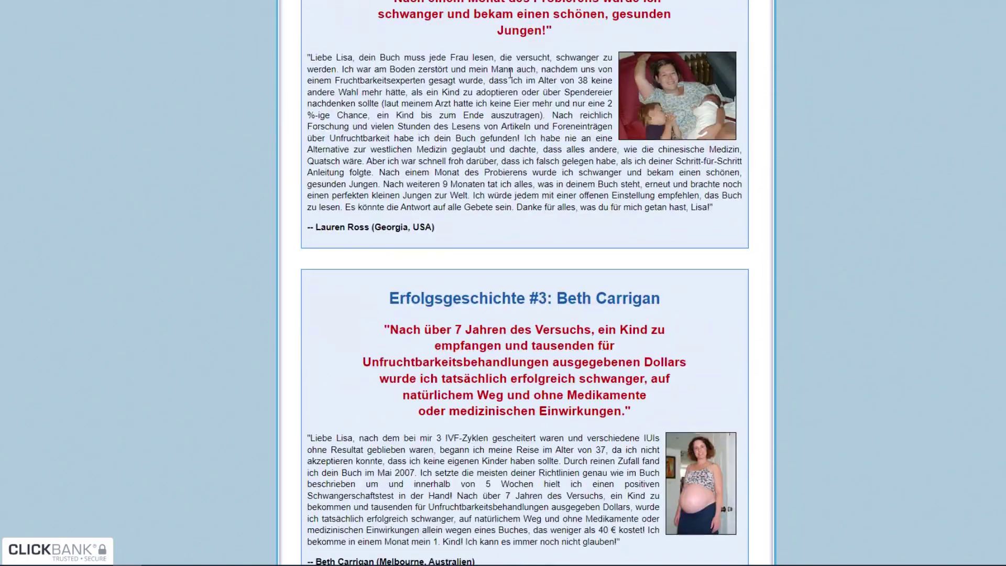
scroll(477, 63, "up", 8)
key("ctrl+w")
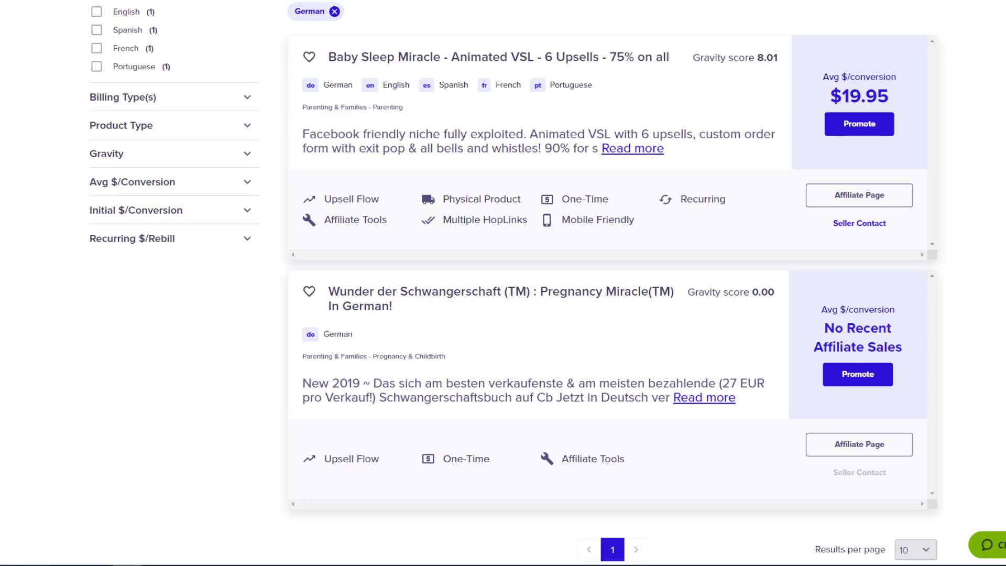
- Back in GPT Writer, paste the infertility prompt and generate the 100-word German article
left_click(314, 1)
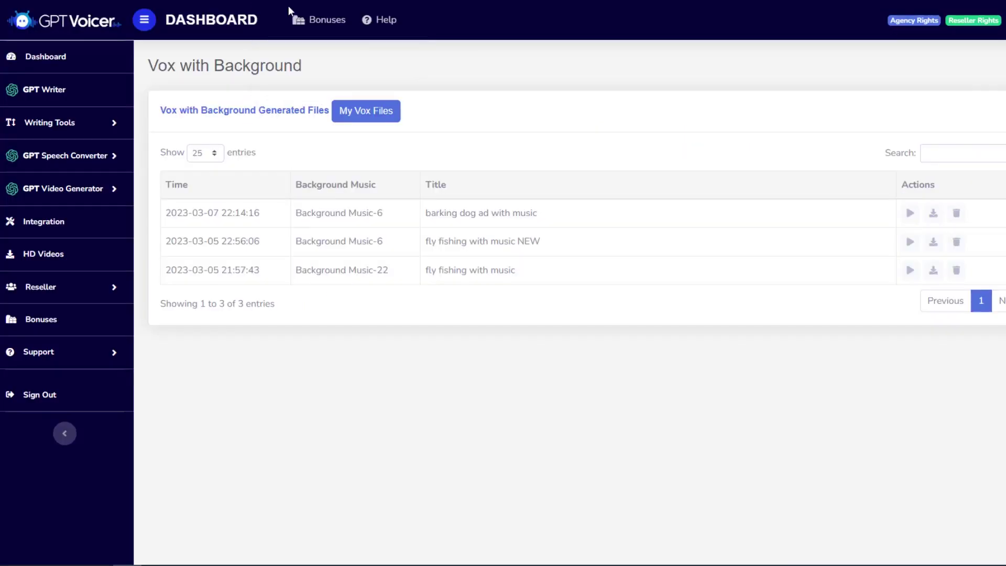
left_click(39, 91)
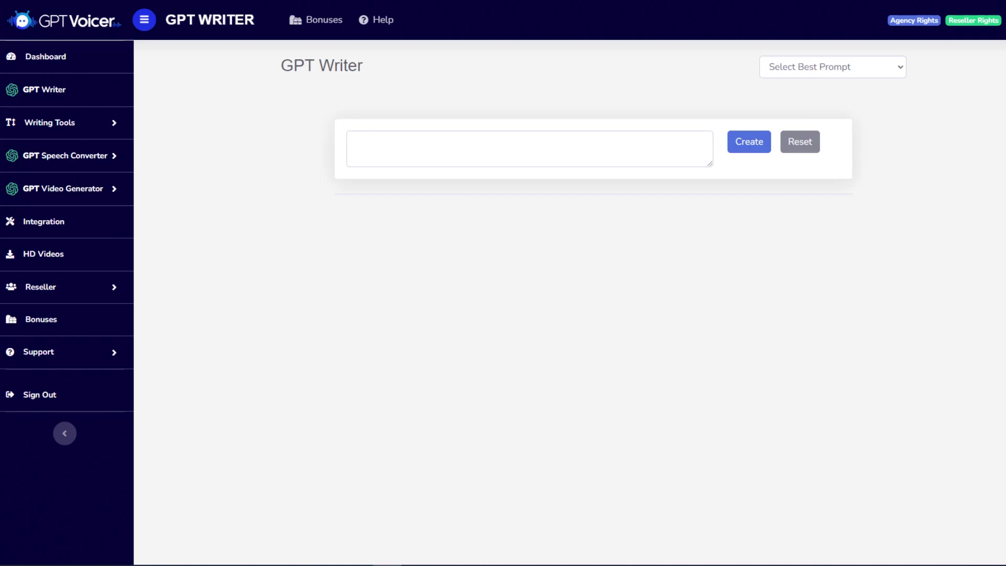
left_click(382, 146)
type("write a 100 word article about infertility in German.")
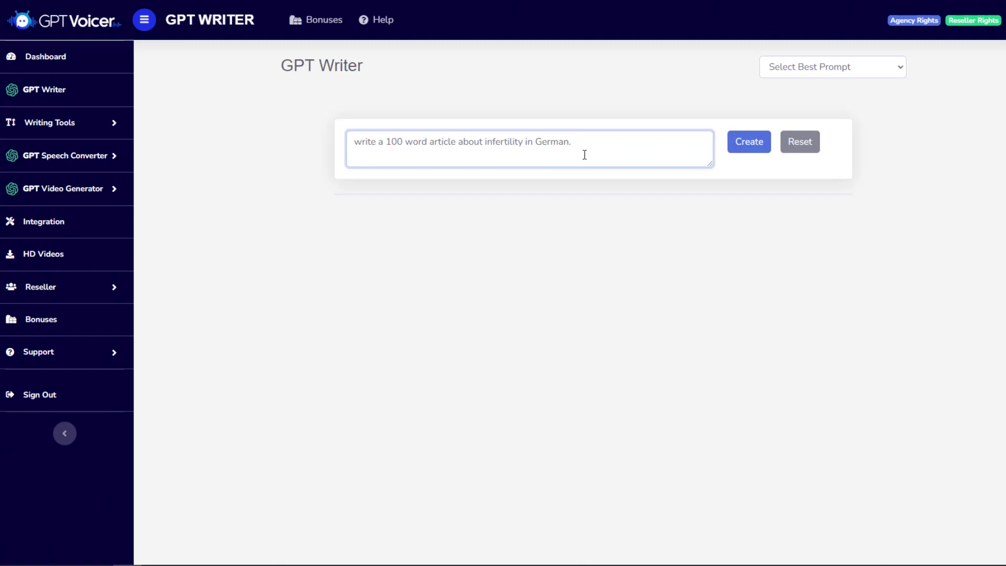
left_click(747, 149)
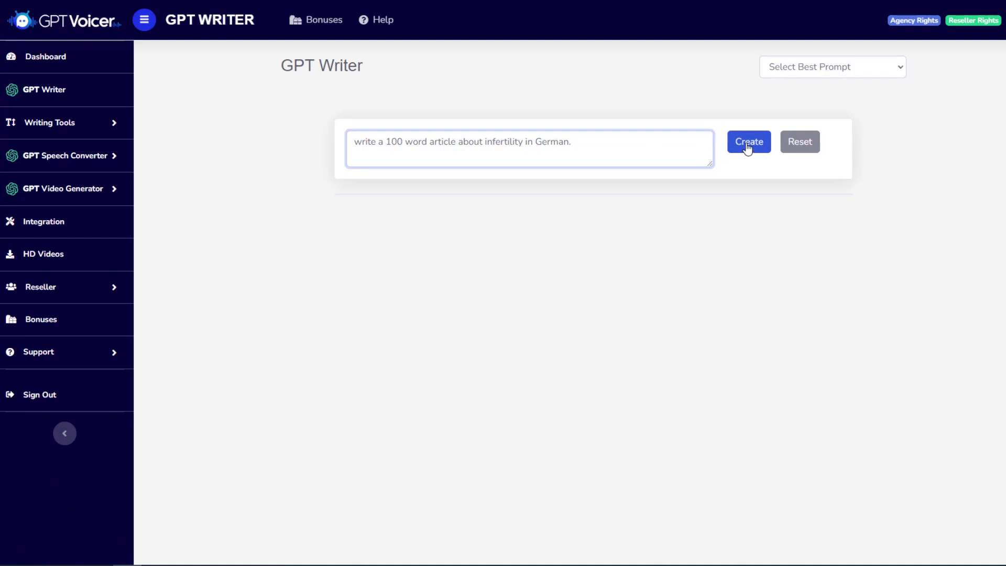
left_click(747, 149)
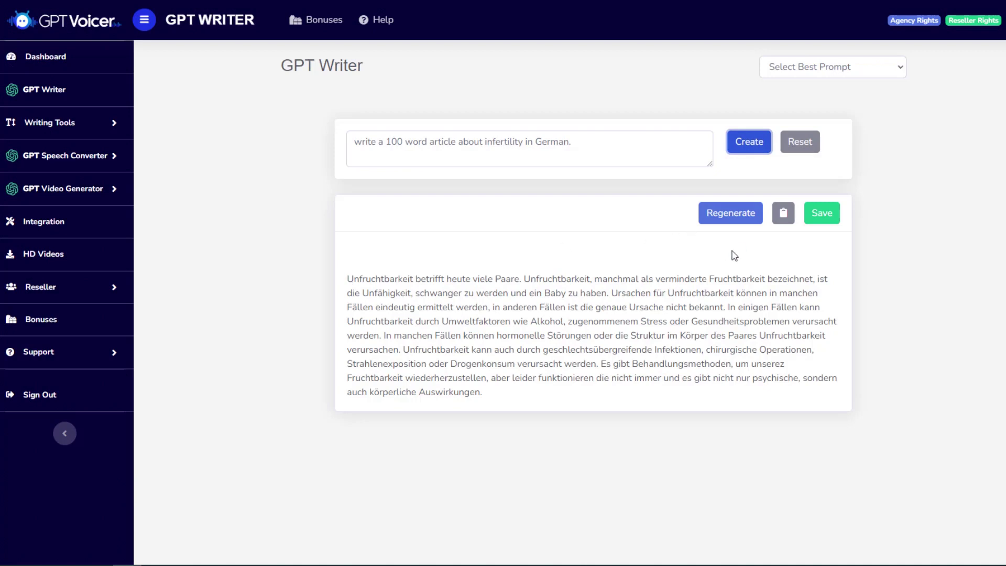
- Copy the German Unfruchtbarkeit article and save it to My Content
left_click(782, 213)
left_click(628, 52)
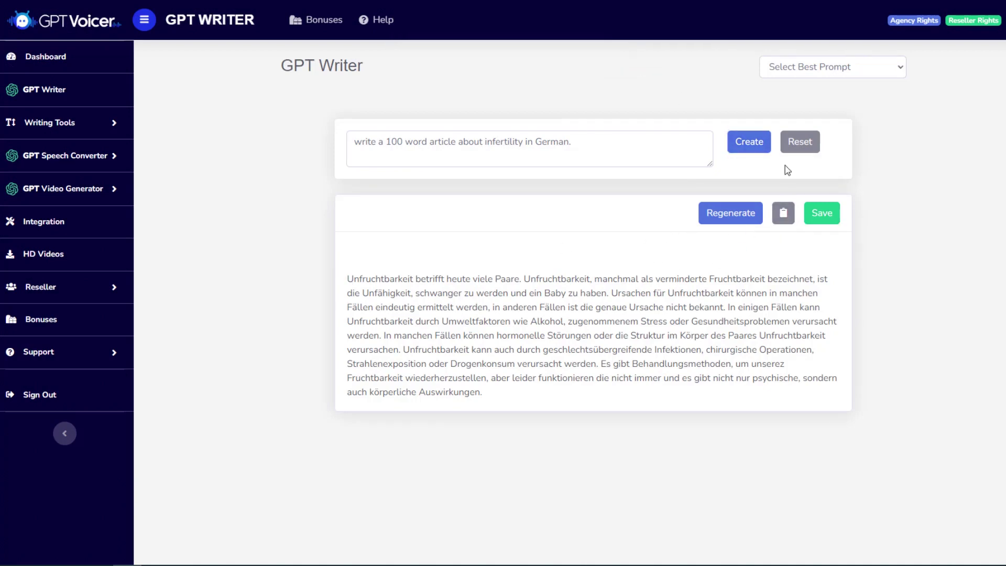
left_click(828, 221)
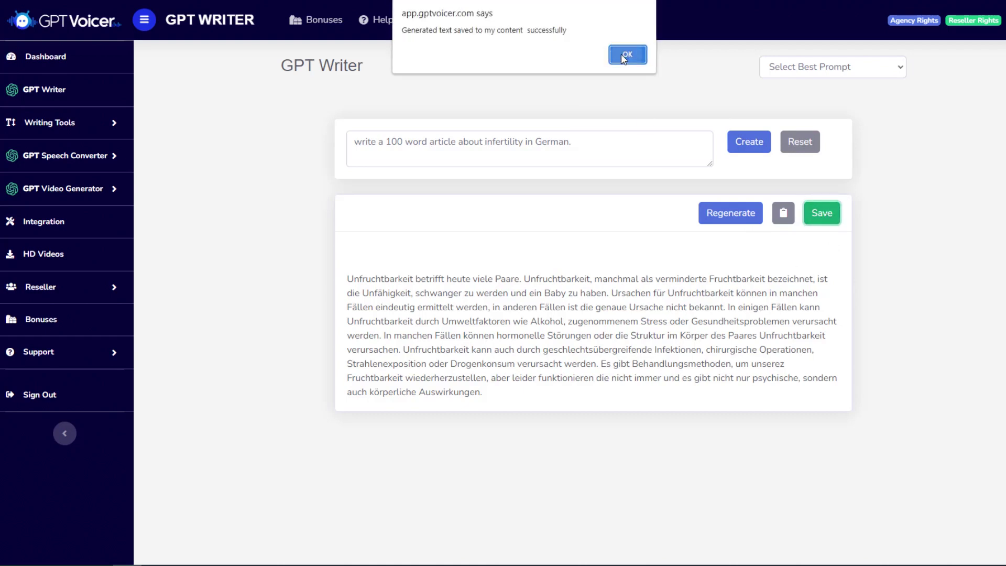
left_click(627, 55)
- Start a new voiceover in German (Germany) with the Female, Katja voice
left_click(111, 157)
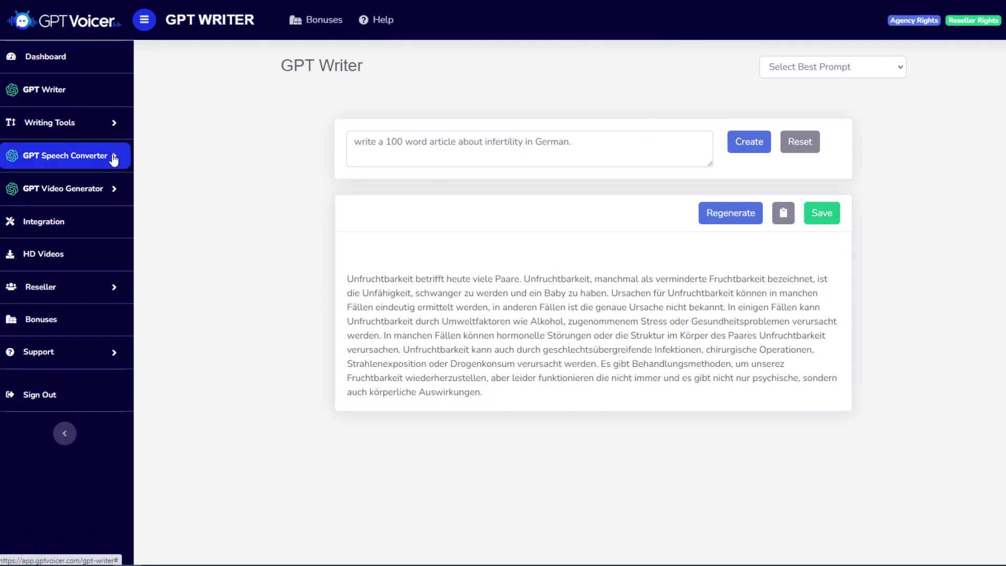
left_click(40, 193)
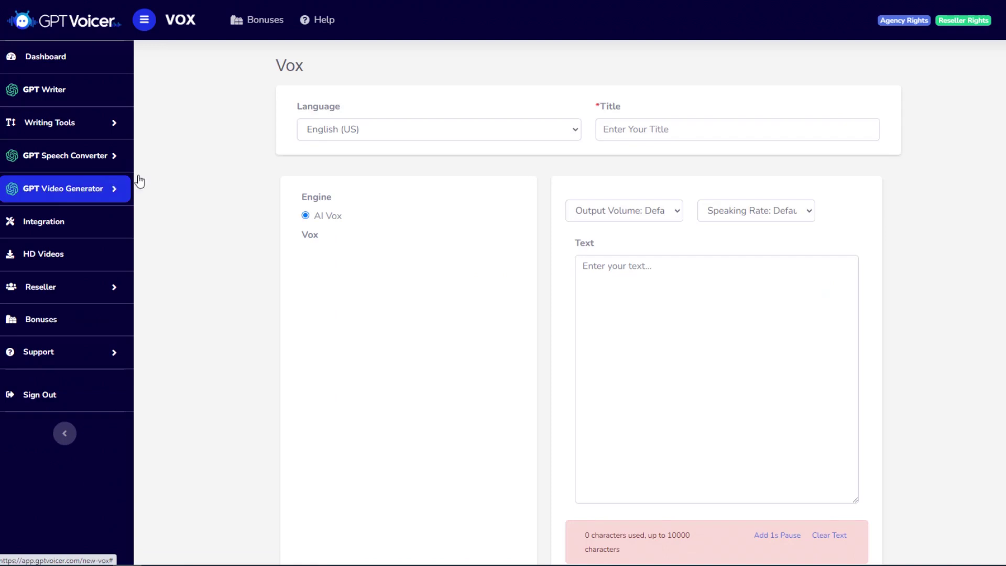
left_click(388, 128)
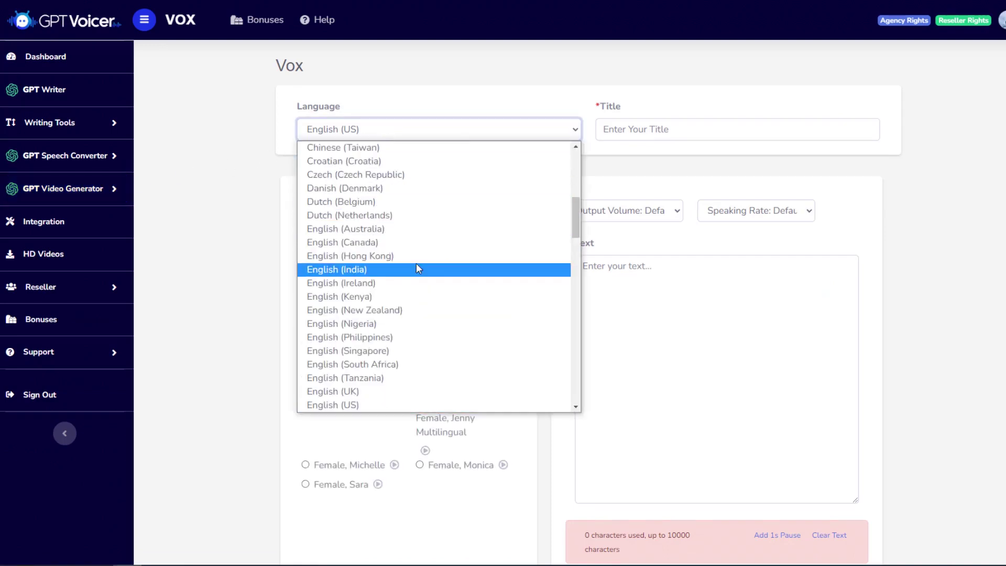
scroll(416, 263, "down", 5)
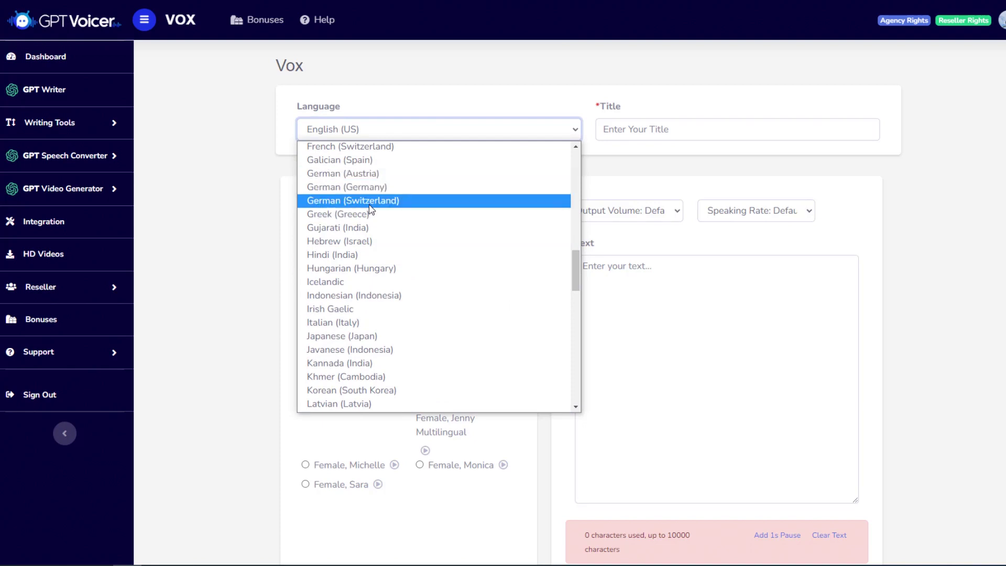
left_click(356, 192)
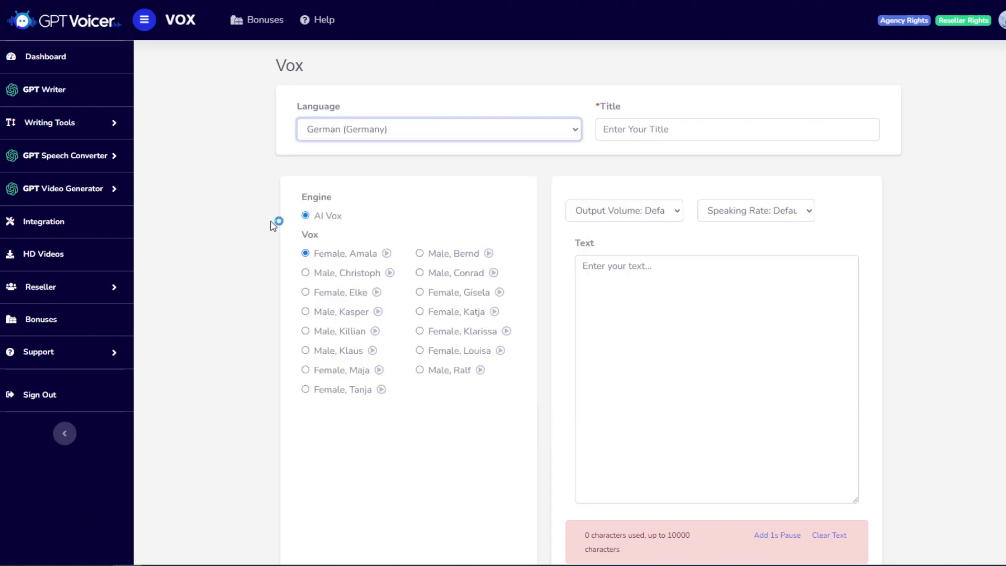
left_click(516, 231)
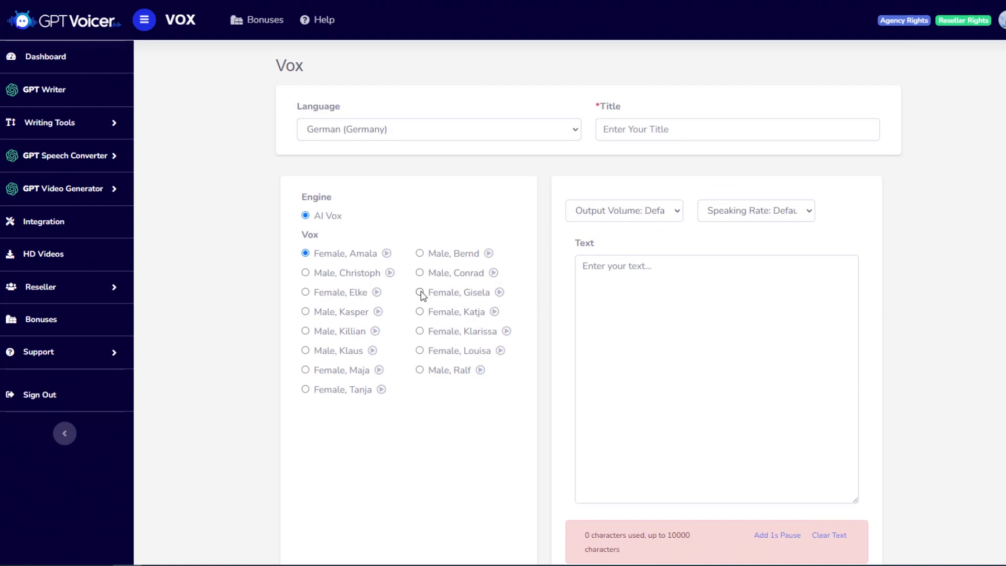
left_click(495, 312)
left_click(420, 311)
- Title it 'infertility german' and paste in the 906-character German article
left_click(651, 128)
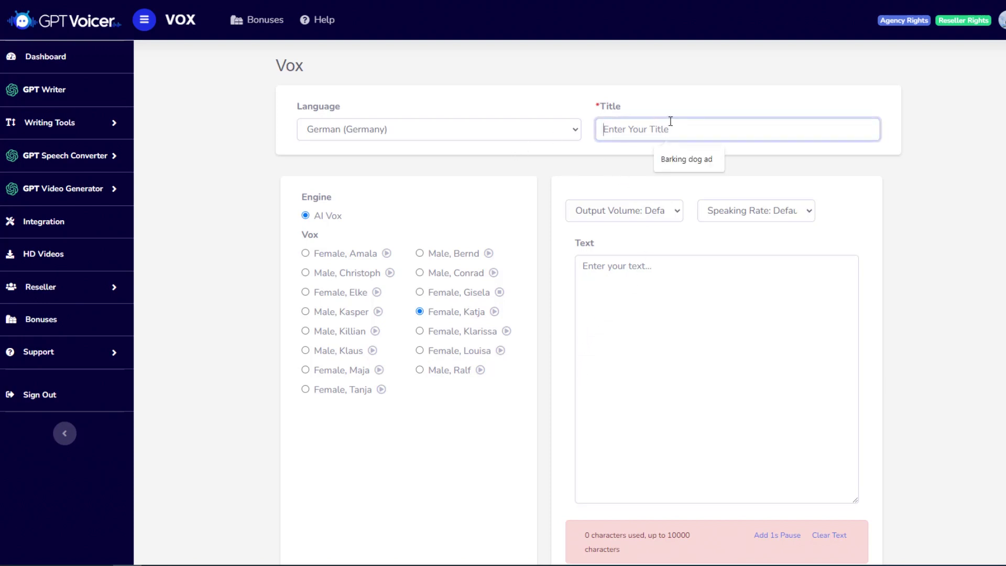
type("(")
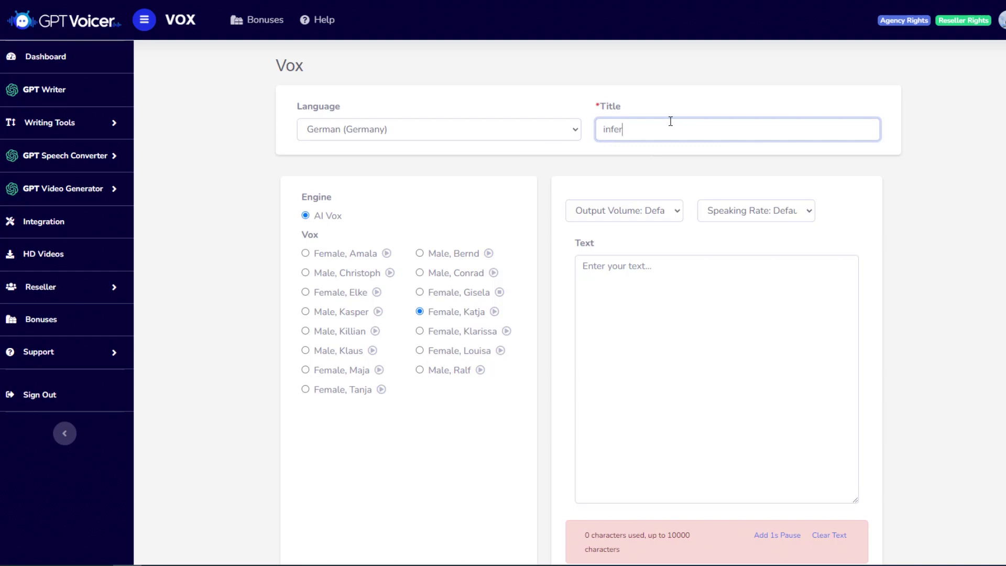
type("nfertility german")
left_click(658, 270)
key("ctrl+v")
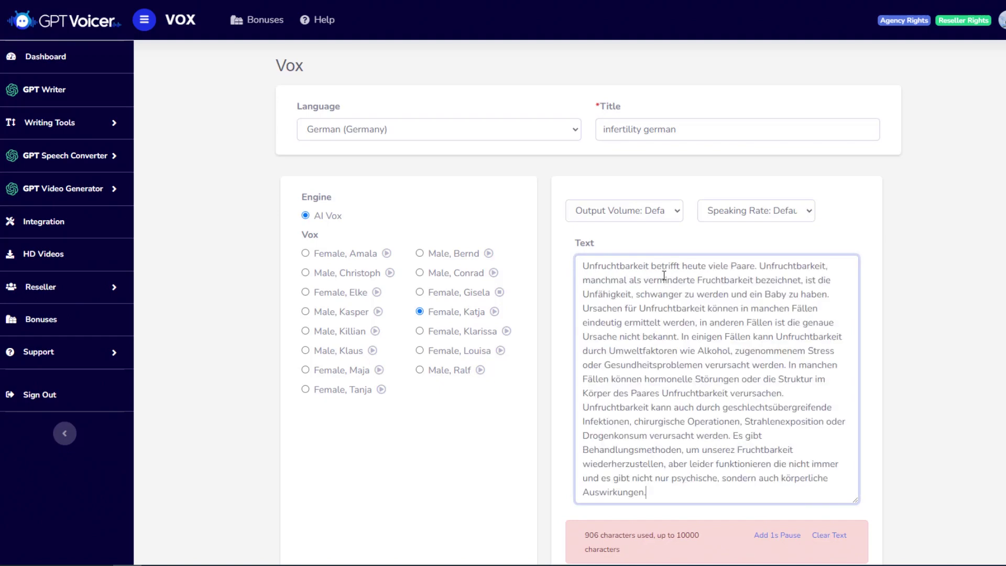
scroll(733, 367, "down", 3)
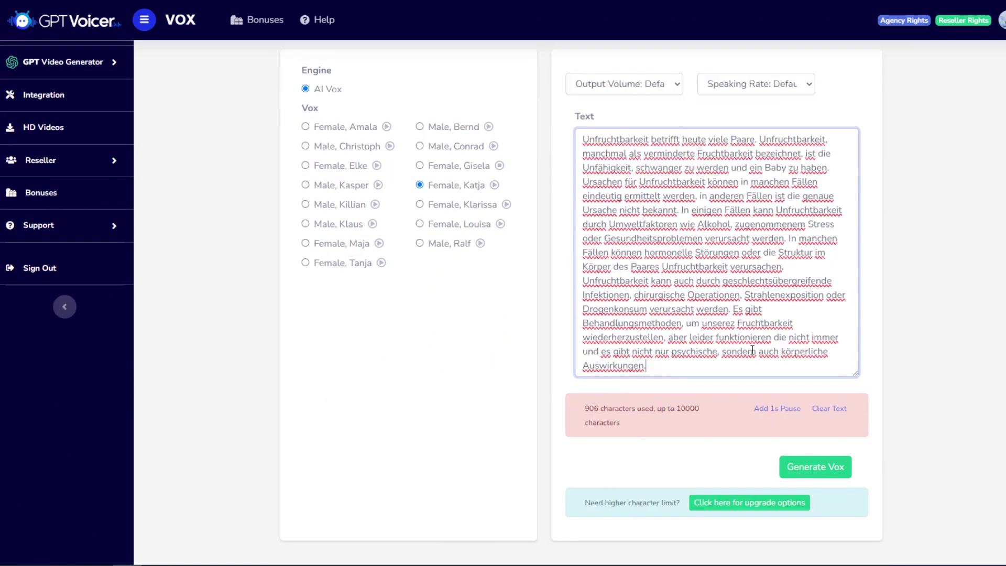
- Generate the German Katja voiceover and play back the new 0:59 clip
left_click(817, 467)
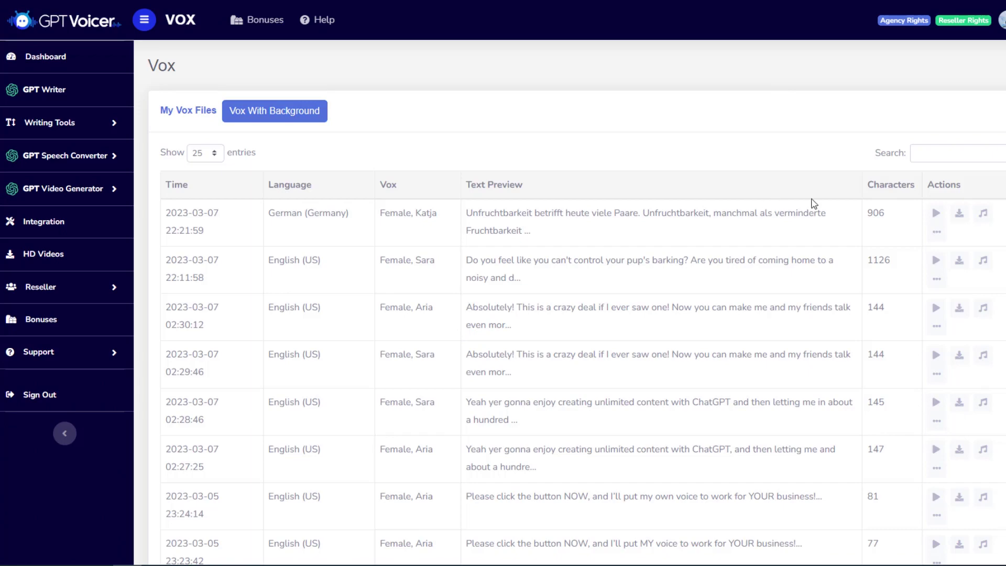
left_click(935, 213)
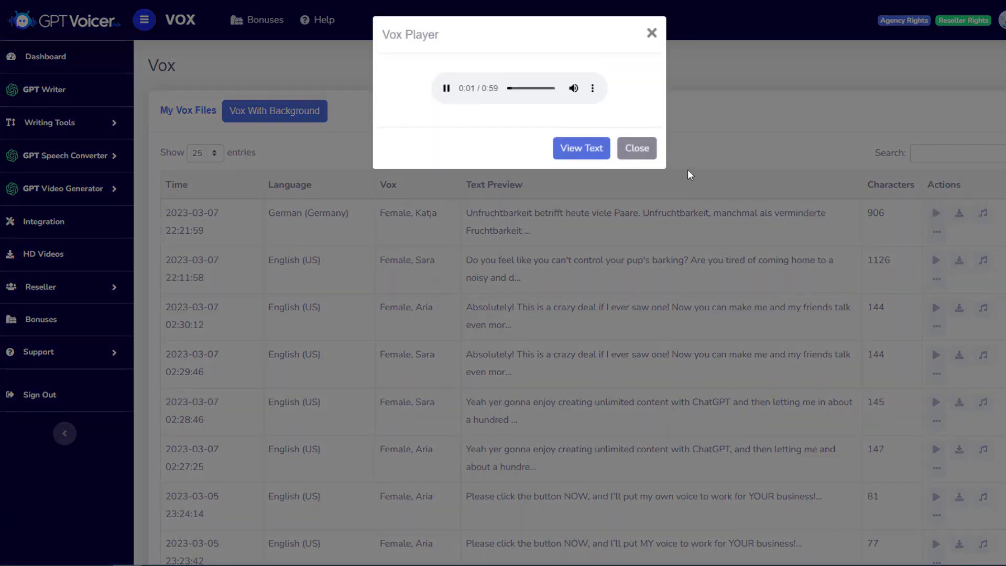
left_click(635, 151)
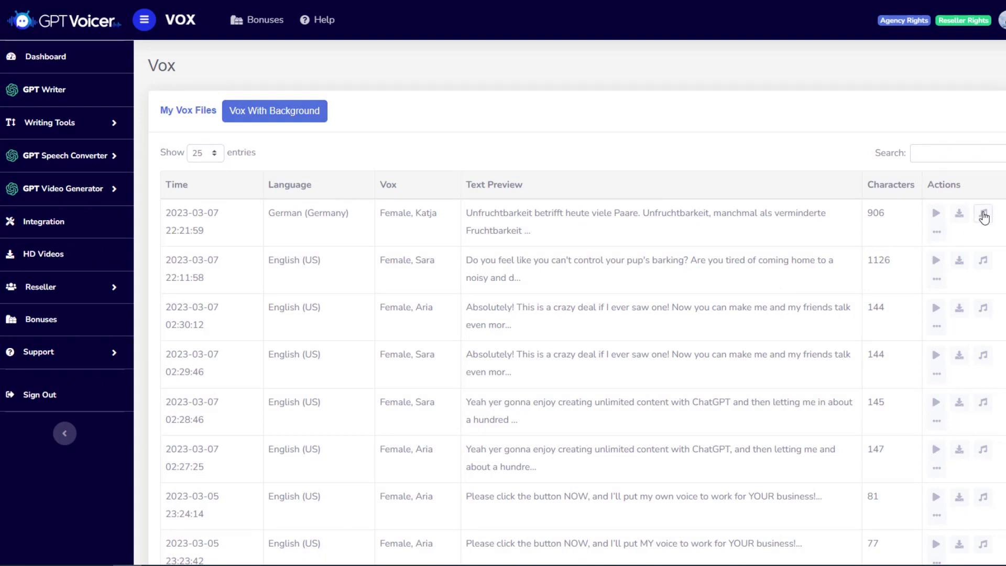
- Merge infertility german with Background Music-6 at 0.10 volume as 'german infertility with music'
left_click(983, 214)
left_click(354, 124)
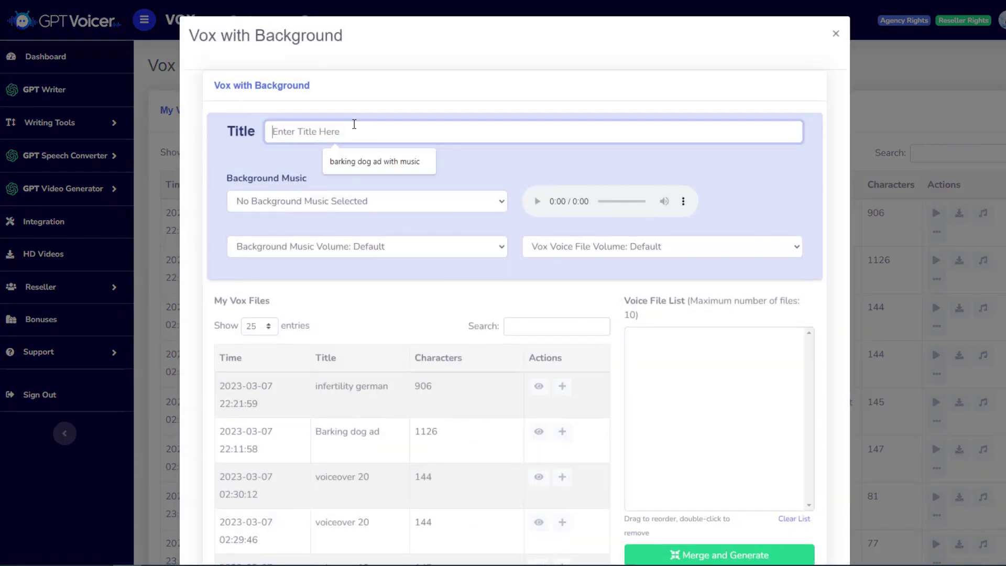
type("germ")
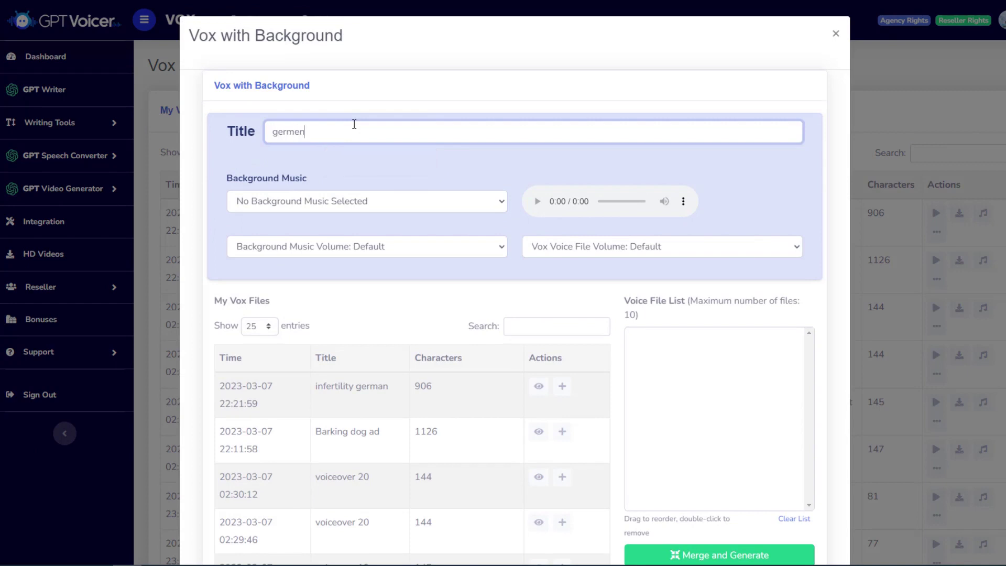
type("an infertility with music")
left_click(369, 204)
scroll(361, 366, "down", 5)
left_click(356, 405)
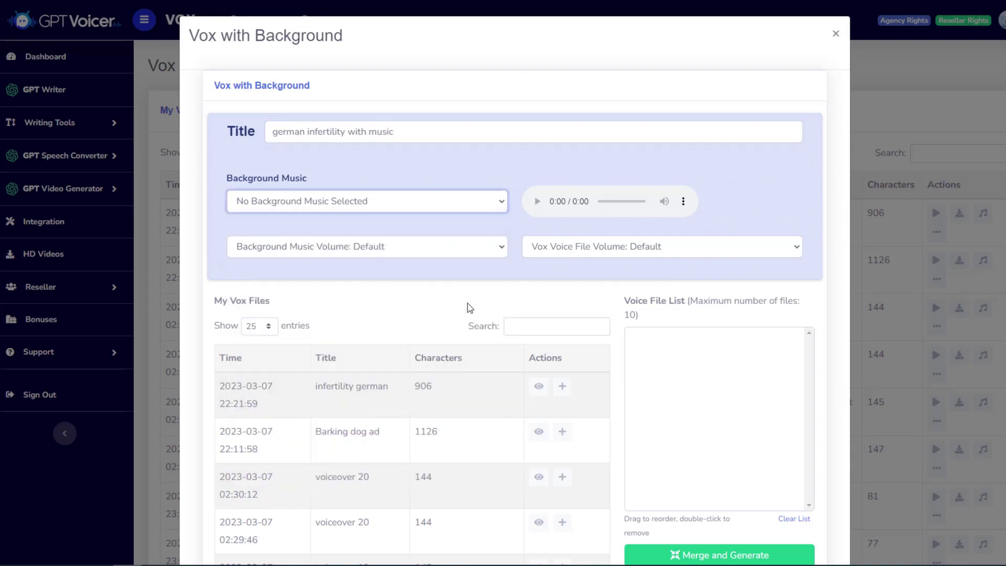
left_click(393, 246)
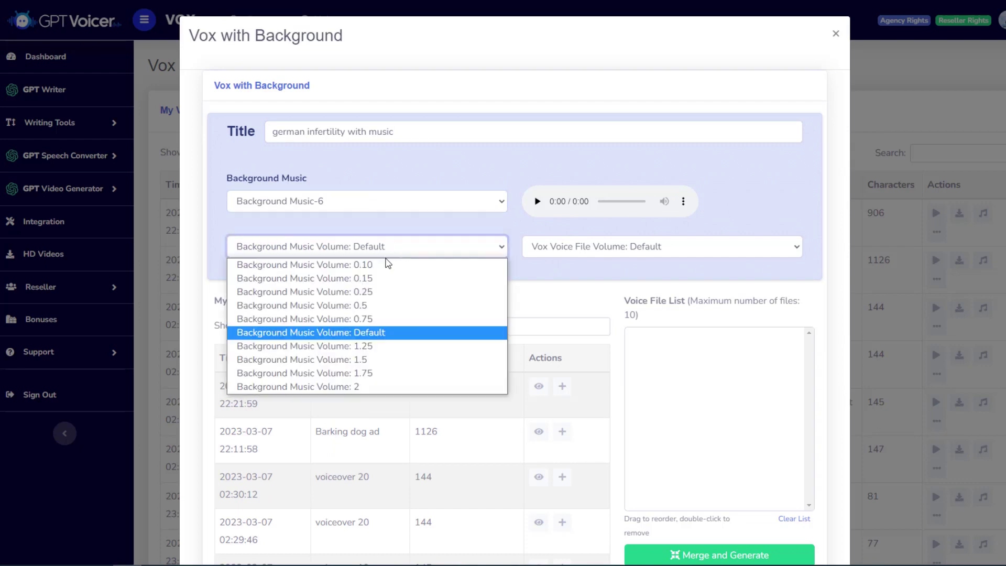
left_click(387, 266)
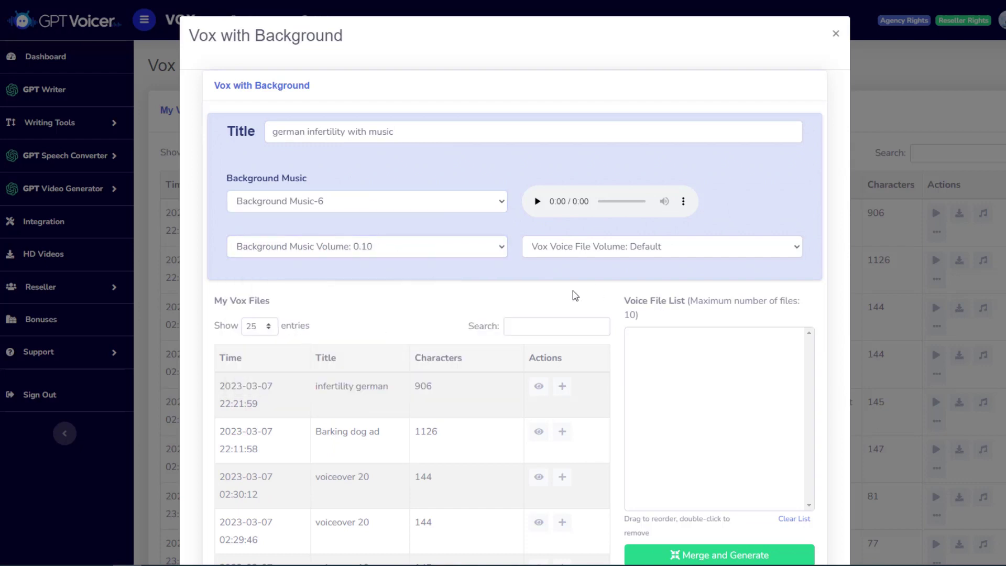
scroll(573, 290, "down", 2)
left_click(562, 269)
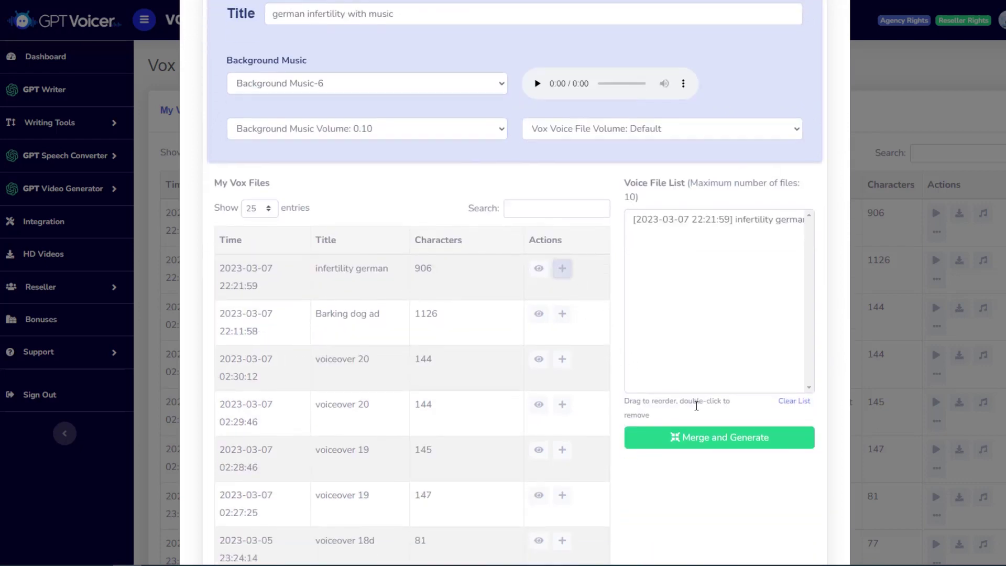
left_click(722, 443)
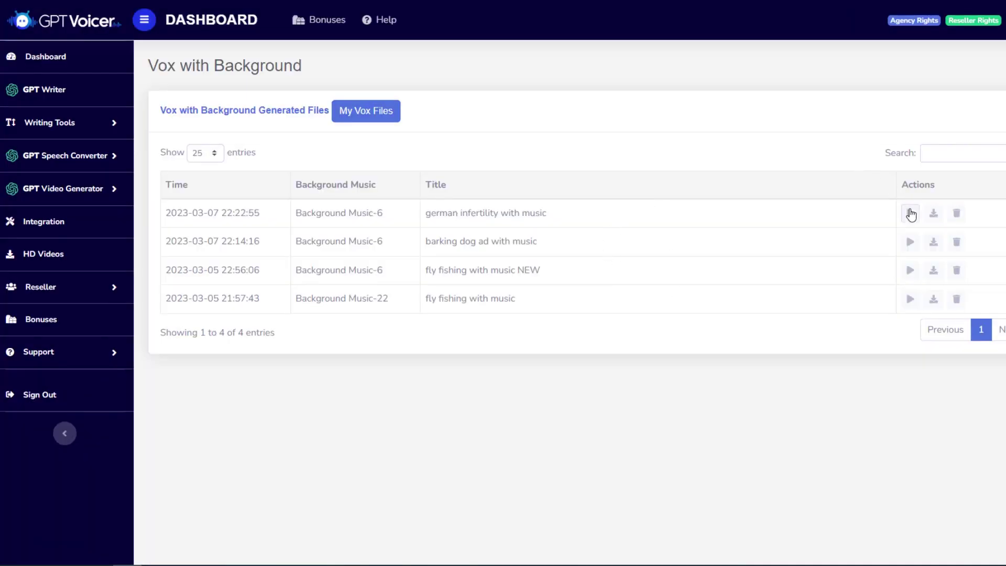
- Play the merged 'german infertility with music' file from the Vox with Background list
left_click(910, 212)
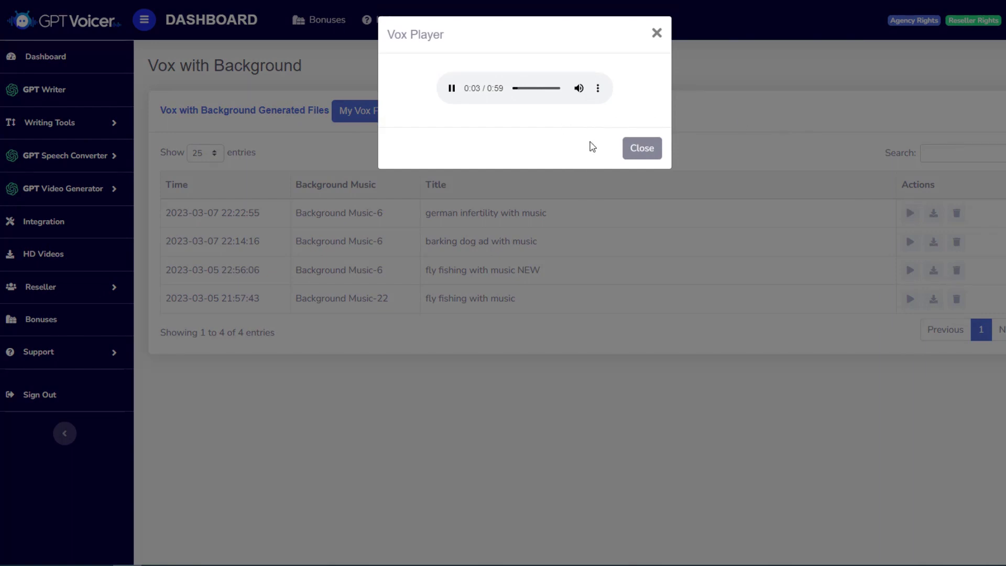
left_click(642, 150)
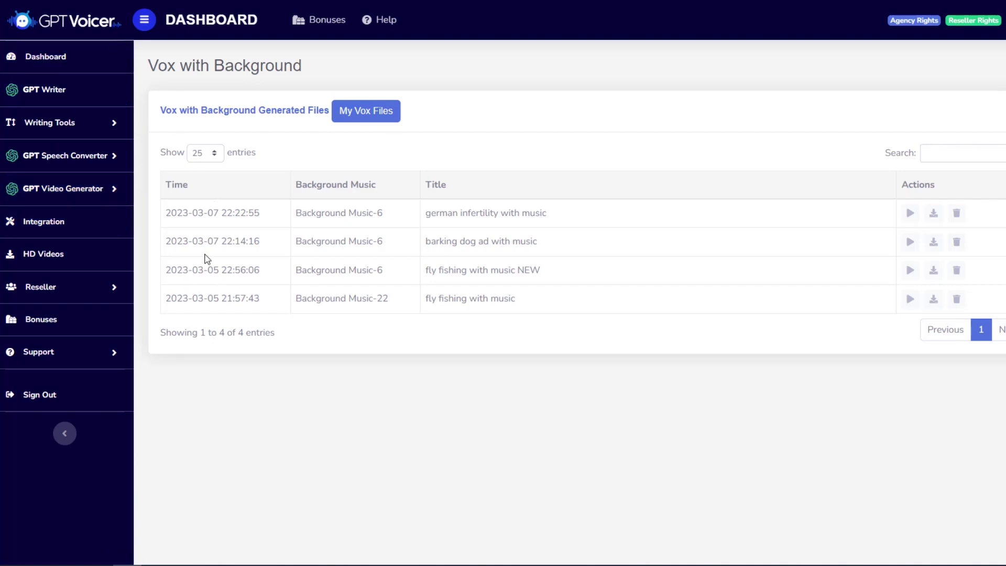
left_click(106, 122)
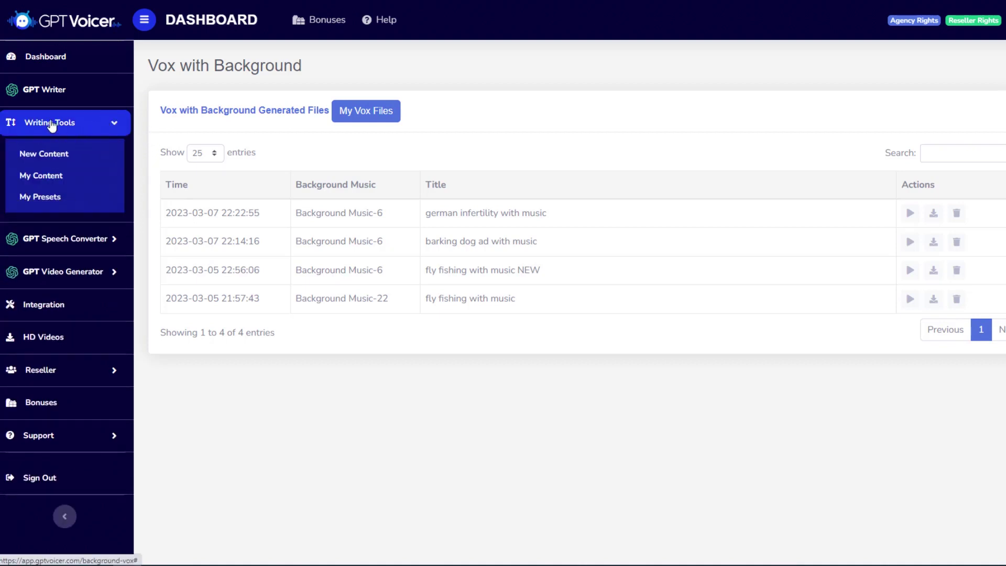
- Start 'sales video test' as Sales Video Scripts with the Sales Video Script(PLR) - Self Help template
left_click(65, 153)
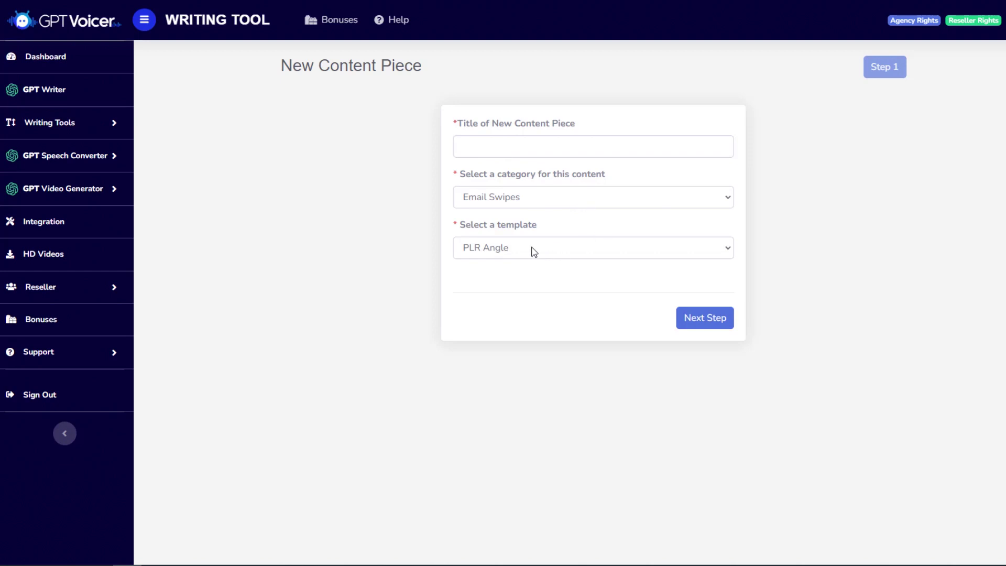
left_click(532, 197)
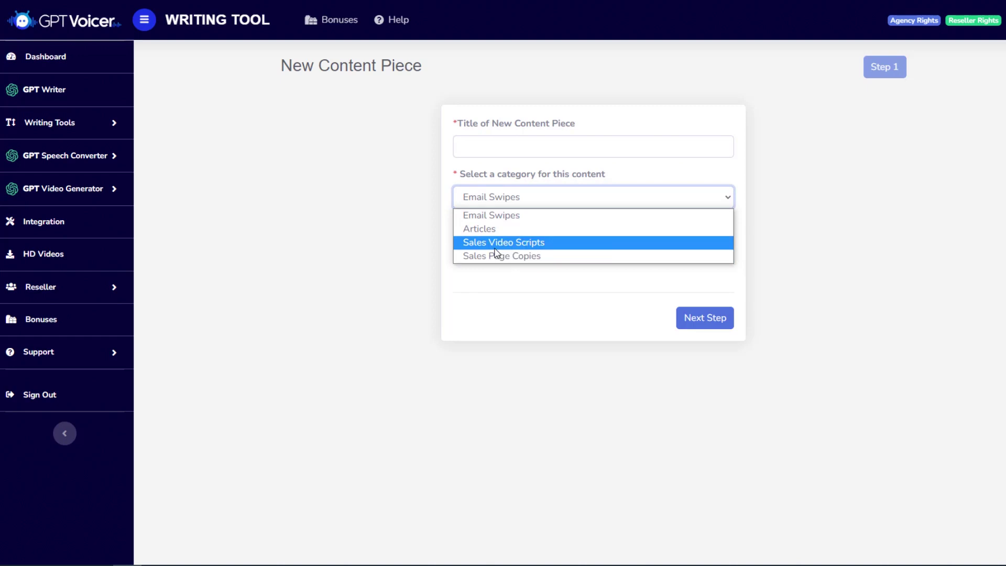
left_click(521, 245)
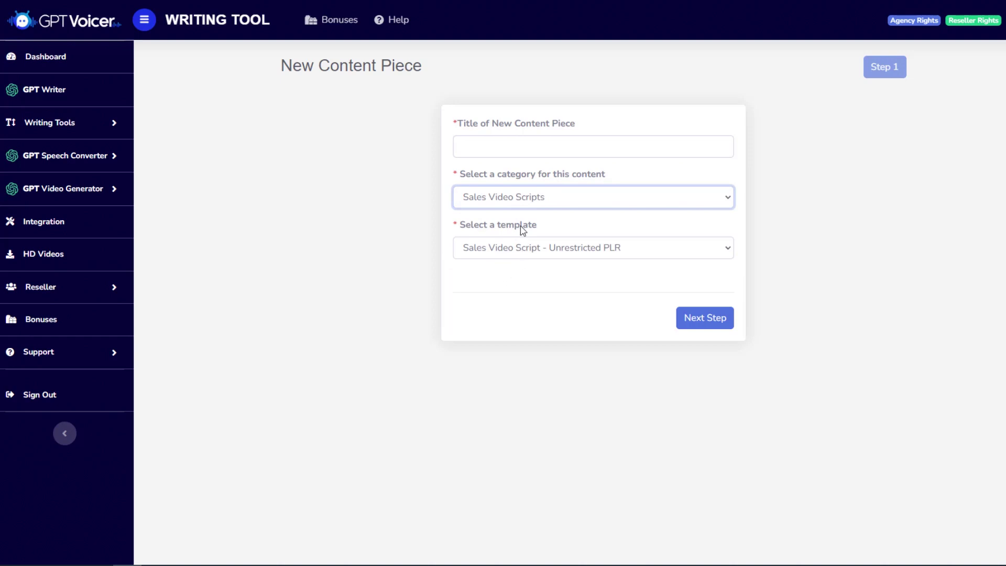
left_click(502, 145)
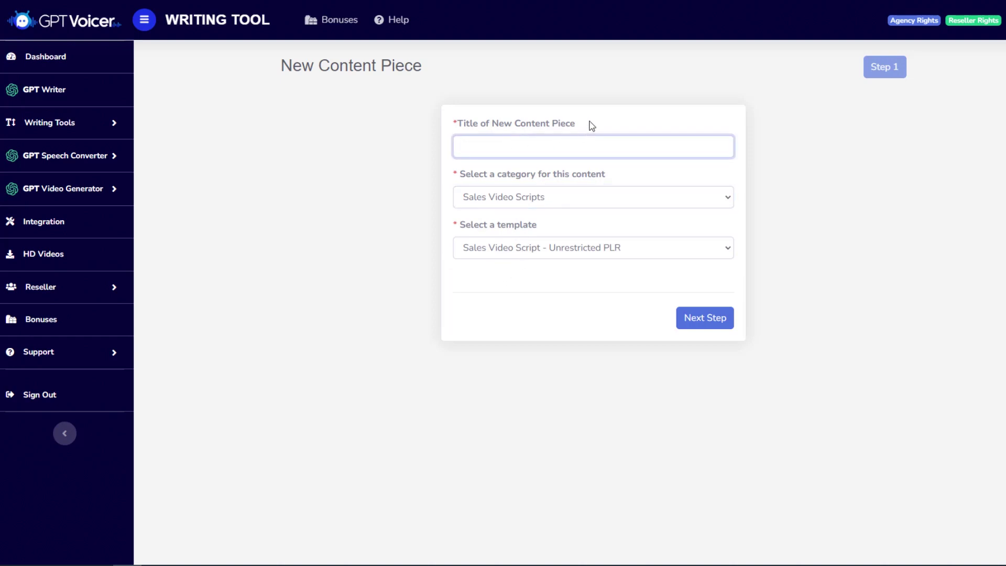
type("sales video test")
left_click(695, 254)
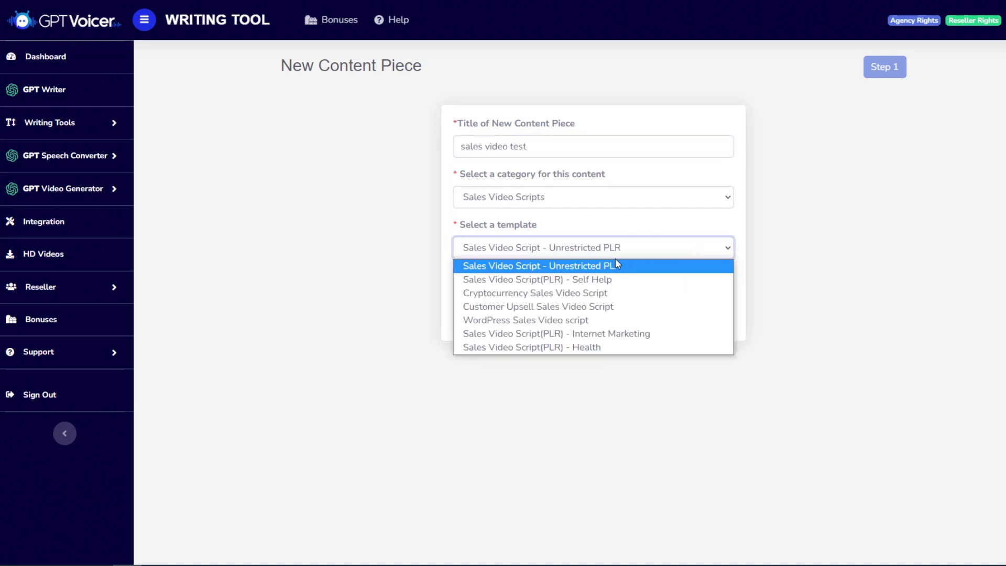
left_click(557, 281)
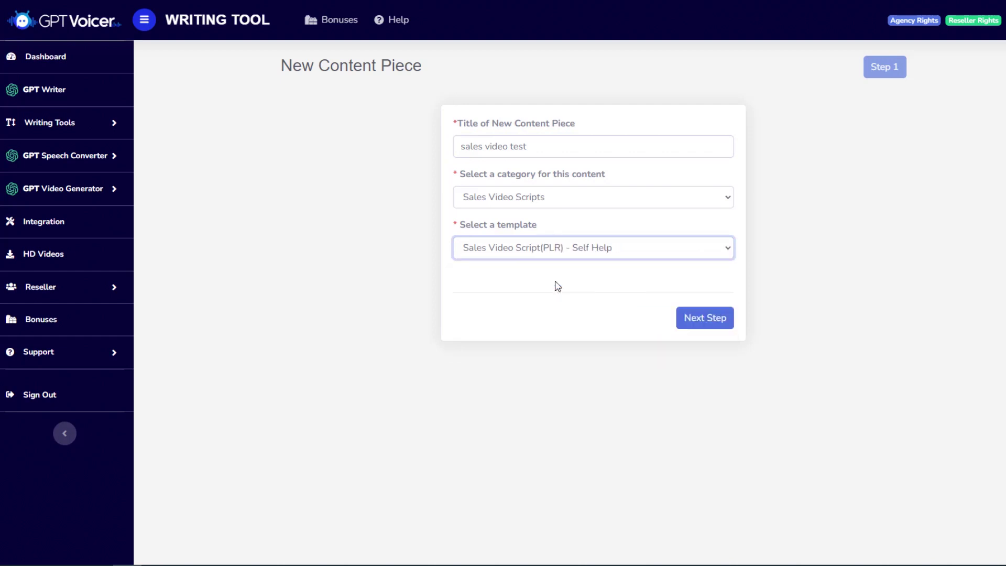
- Continue to product details and enter the product name 'How to Stop Your Dog from Barking'
left_click(710, 320)
scroll(691, 205, "down", 3)
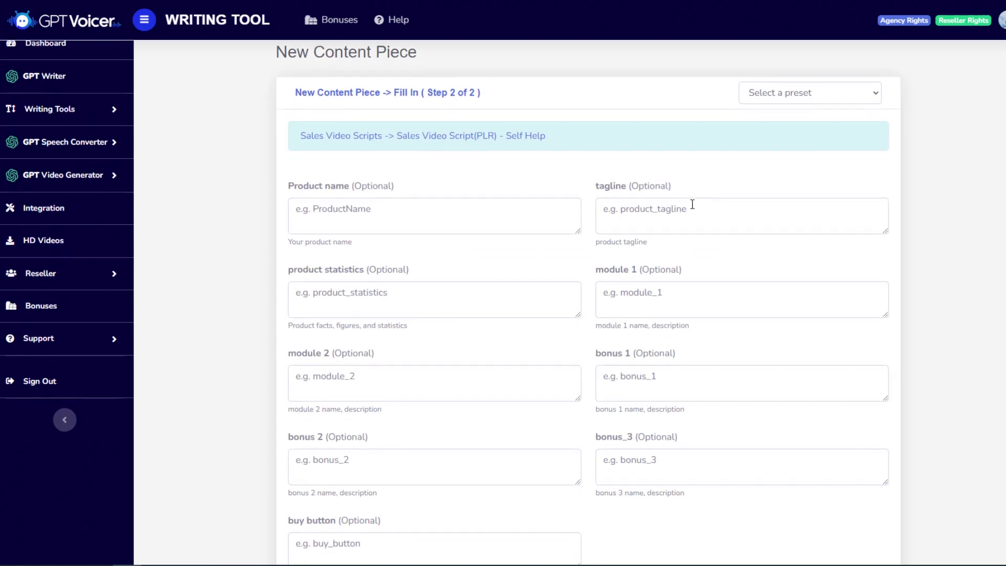
scroll(697, 274, "up", 3)
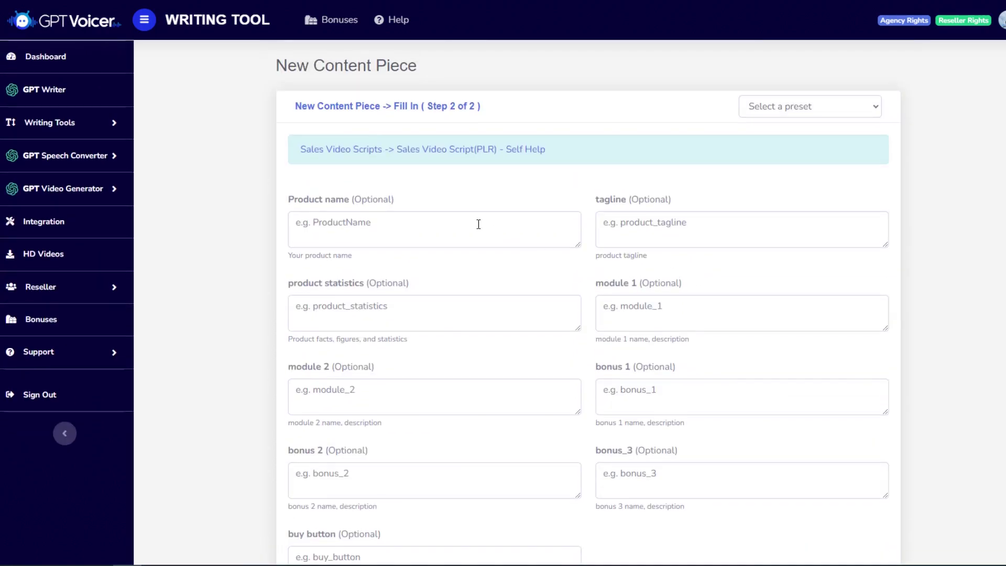
left_click(451, 225)
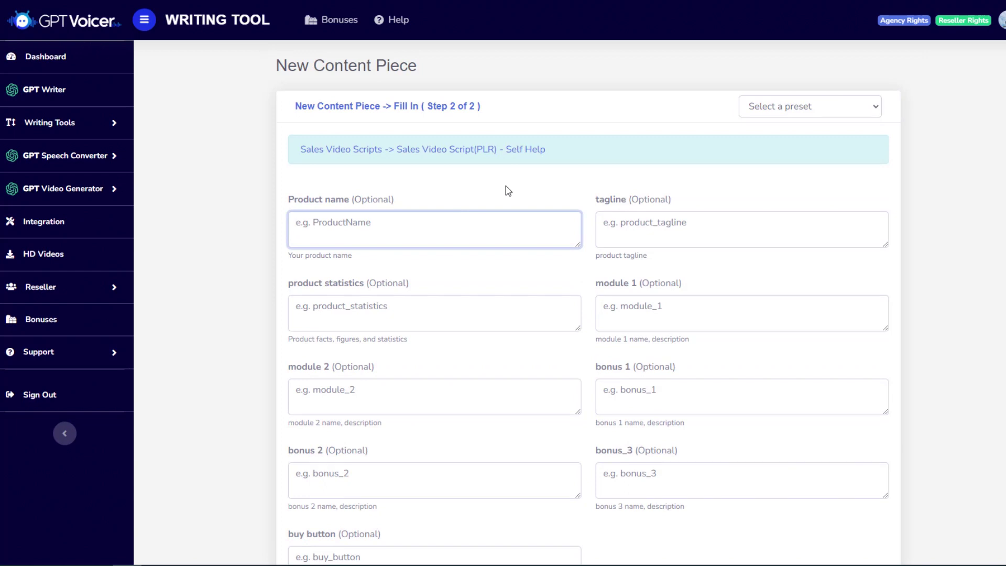
type("How to Stop Your Dog from")
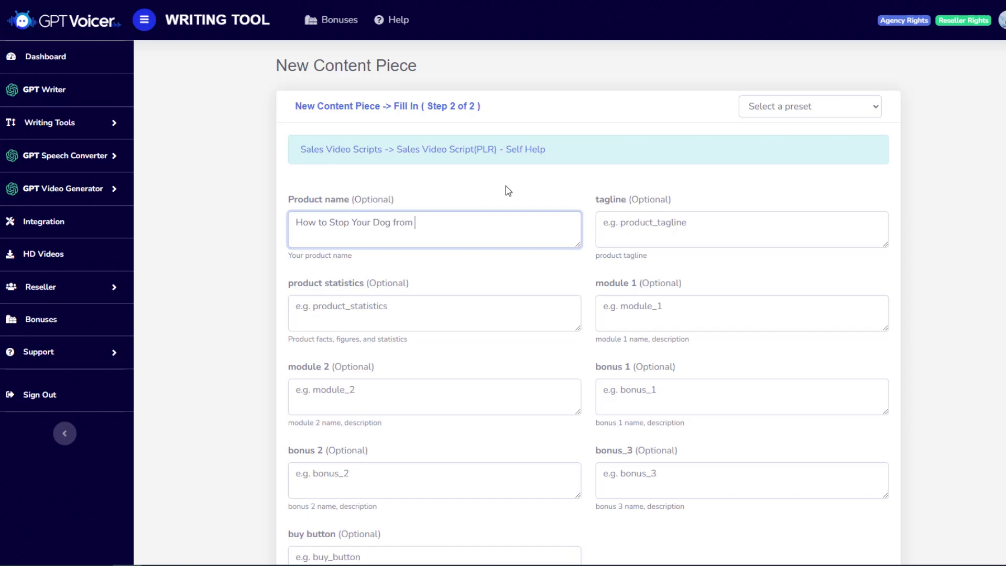
type(" Barking")
- Enter '10 videos' as the product statistics
left_click(398, 306)
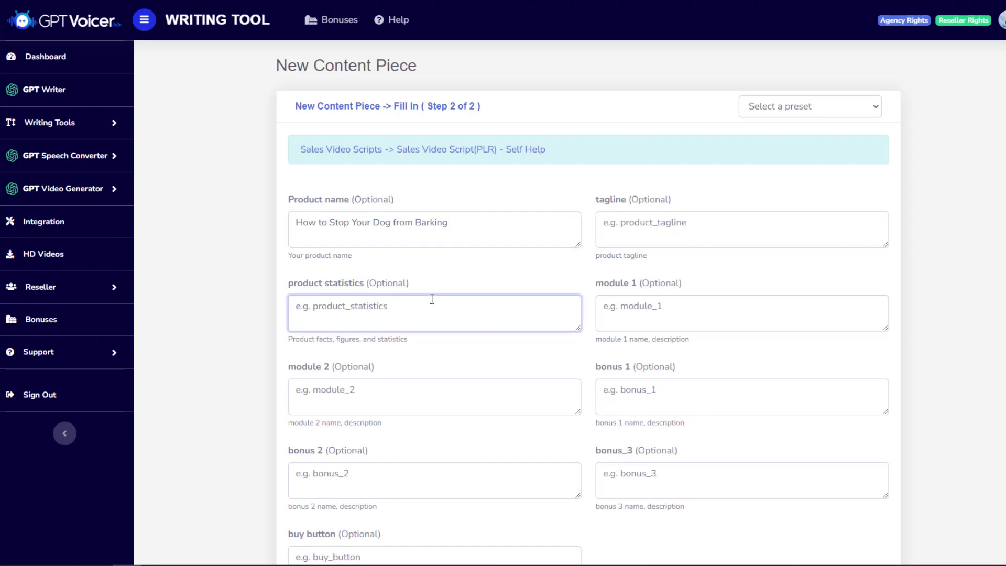
type("10 videos")
left_click(396, 391)
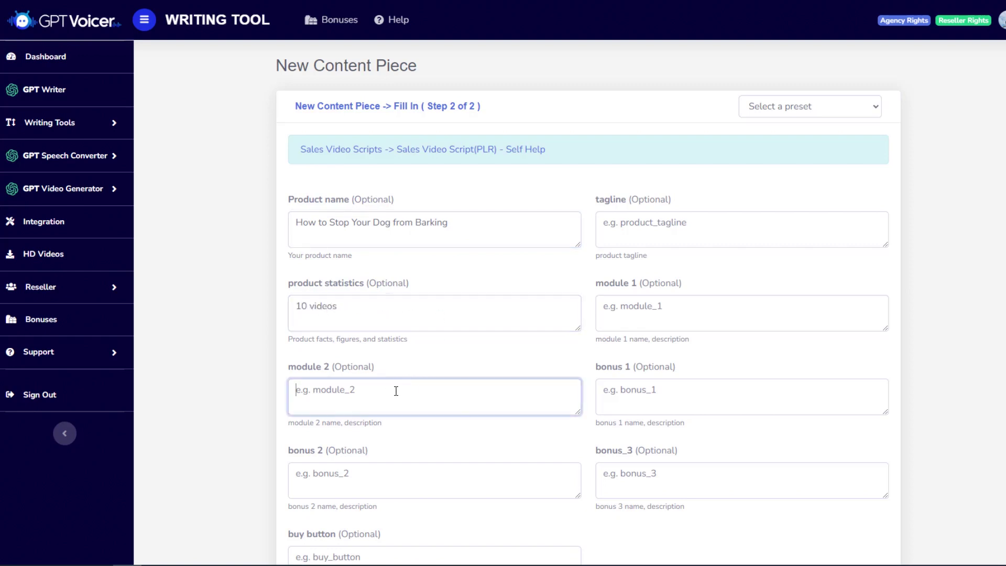
scroll(419, 413, "down", 3)
scroll(623, 335, "up", 3)
scroll(640, 411, "down", 2)
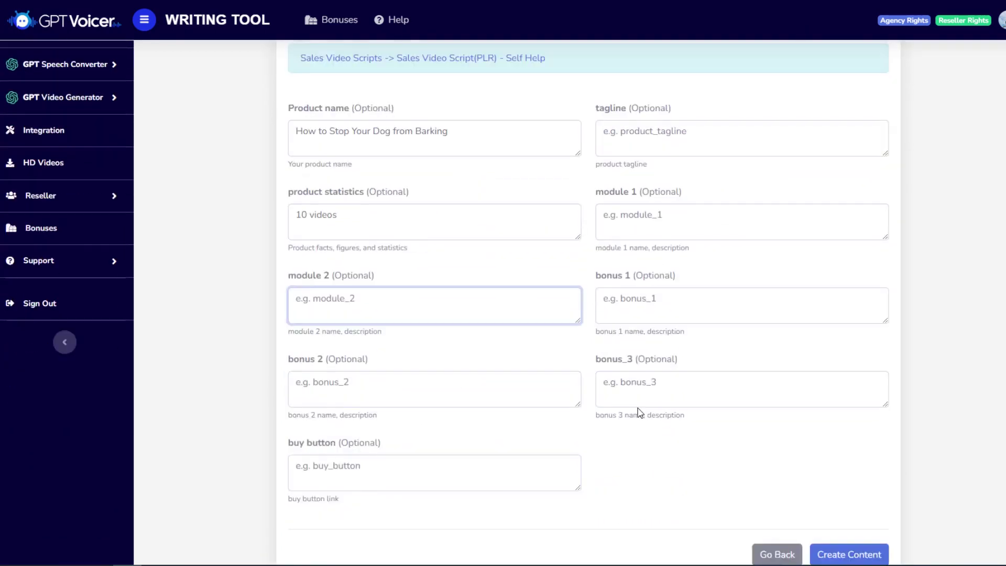
scroll(644, 403, "up", 2)
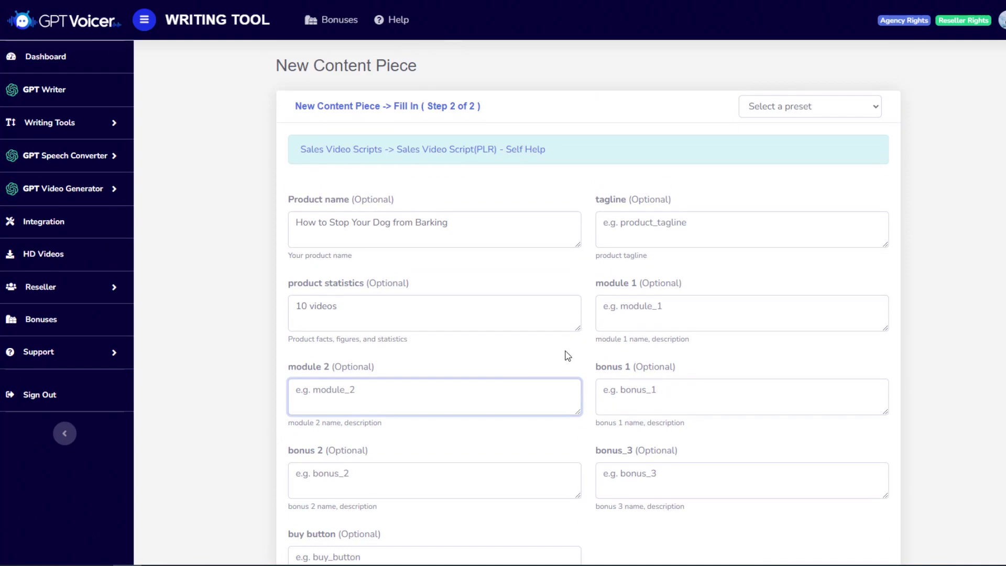
scroll(565, 352, "down", 2)
scroll(676, 384, "up", 2)
scroll(681, 383, "down", 2)
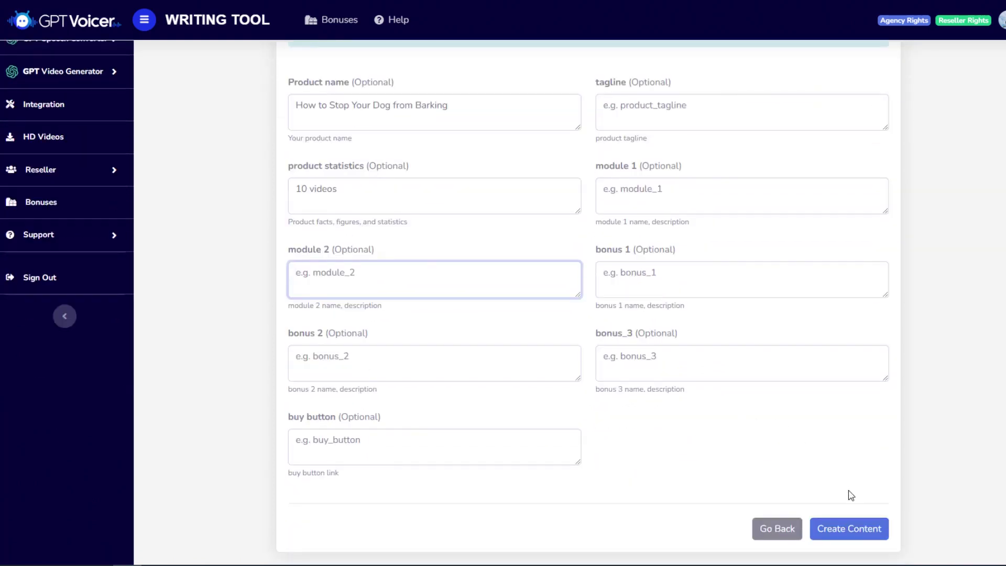
- Generate the dog-barking sales video script and save it
left_click(857, 533)
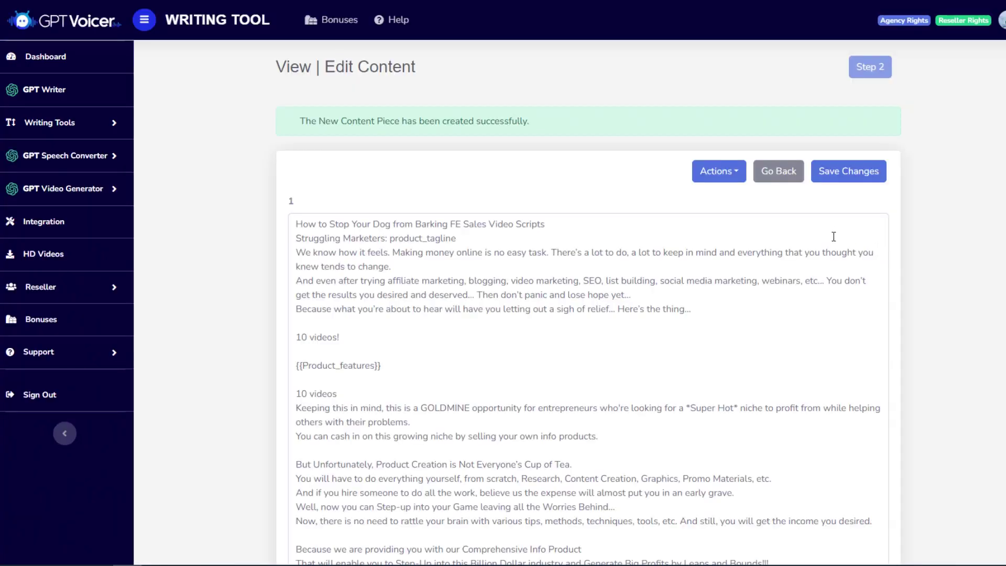
scroll(861, 294, "down", 10)
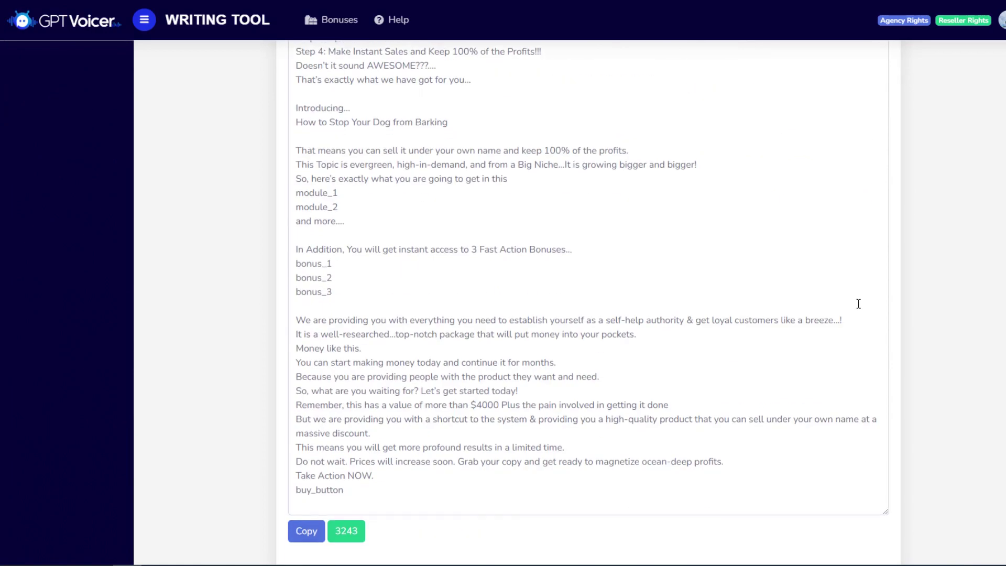
scroll(838, 314, "up", 12)
scroll(829, 312, "up", 4)
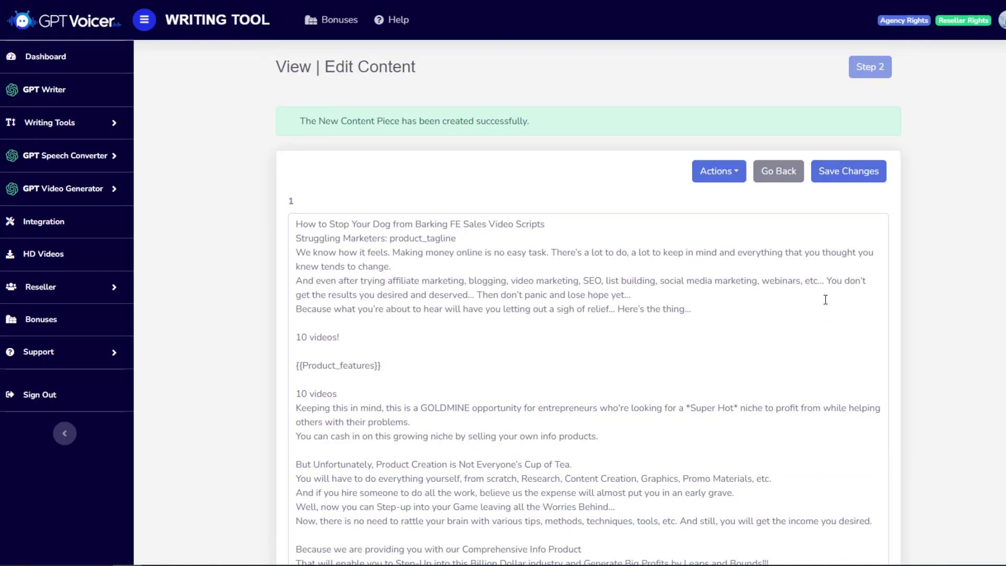
left_click(731, 171)
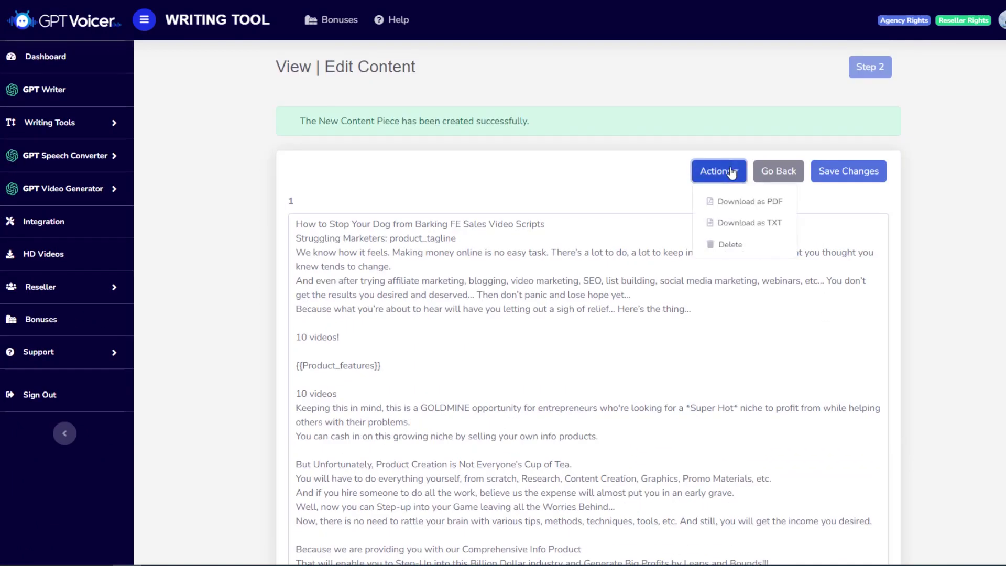
left_click(658, 169)
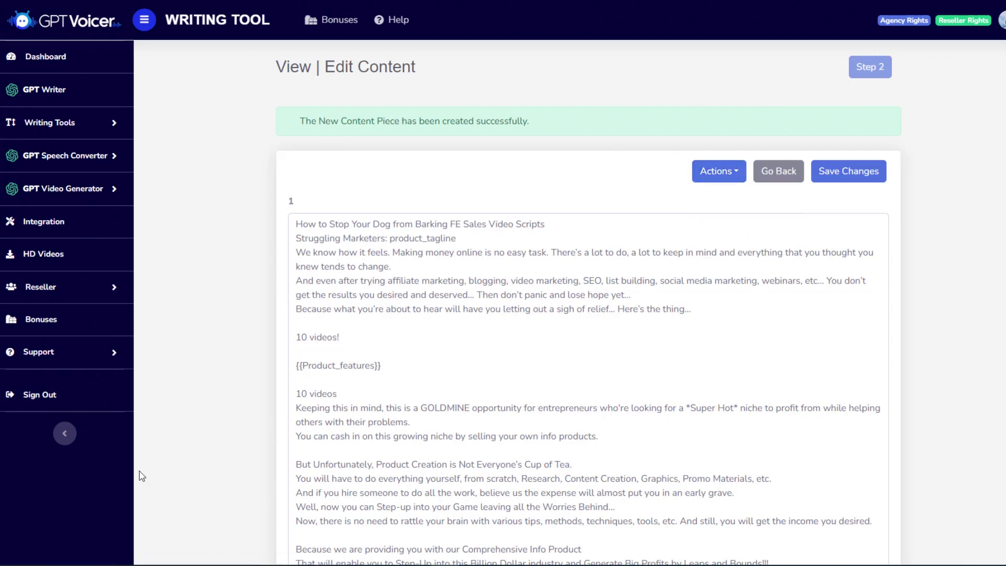
left_click(853, 172)
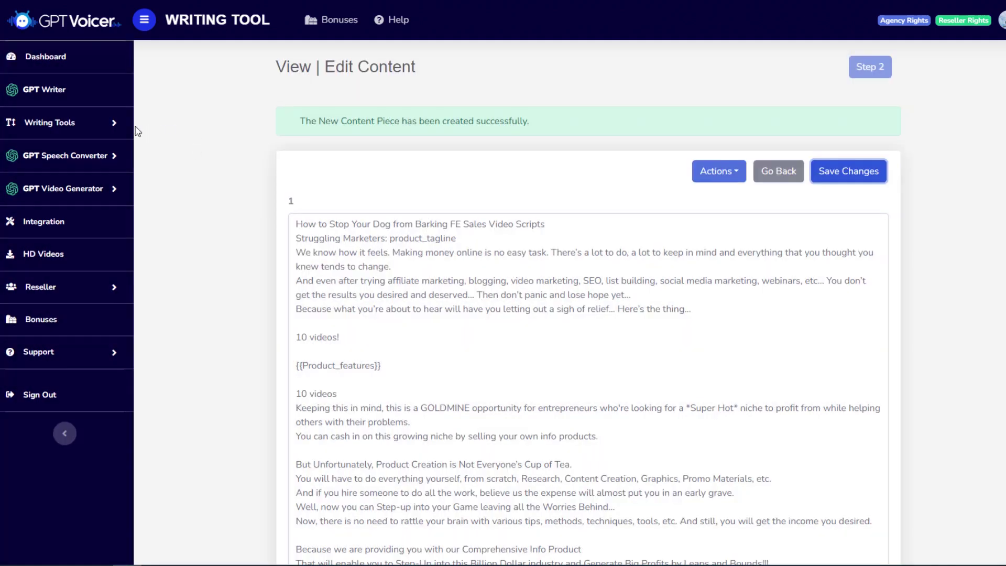
- Check that 'sales video test' tops My Content and view its download formats
left_click(114, 126)
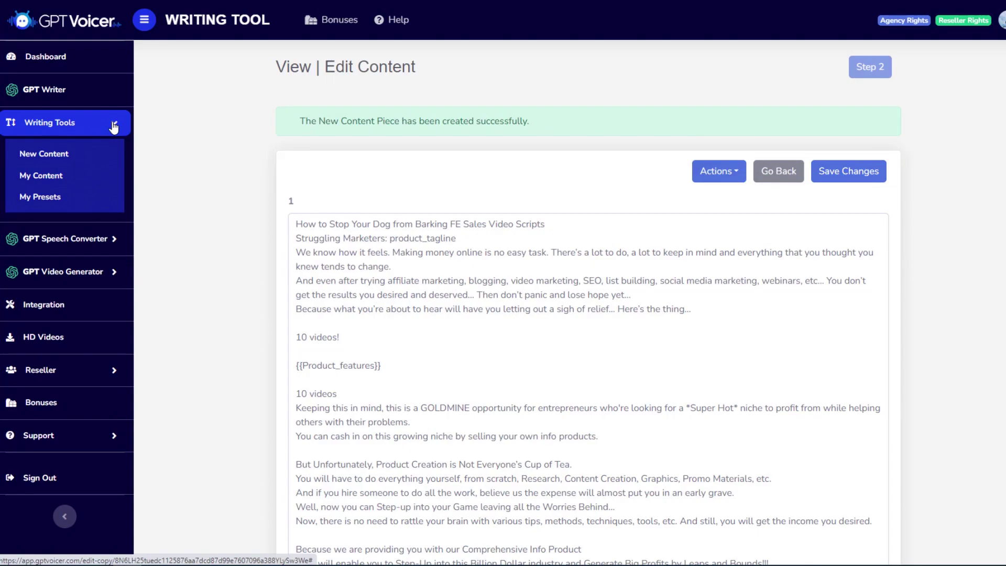
left_click(55, 179)
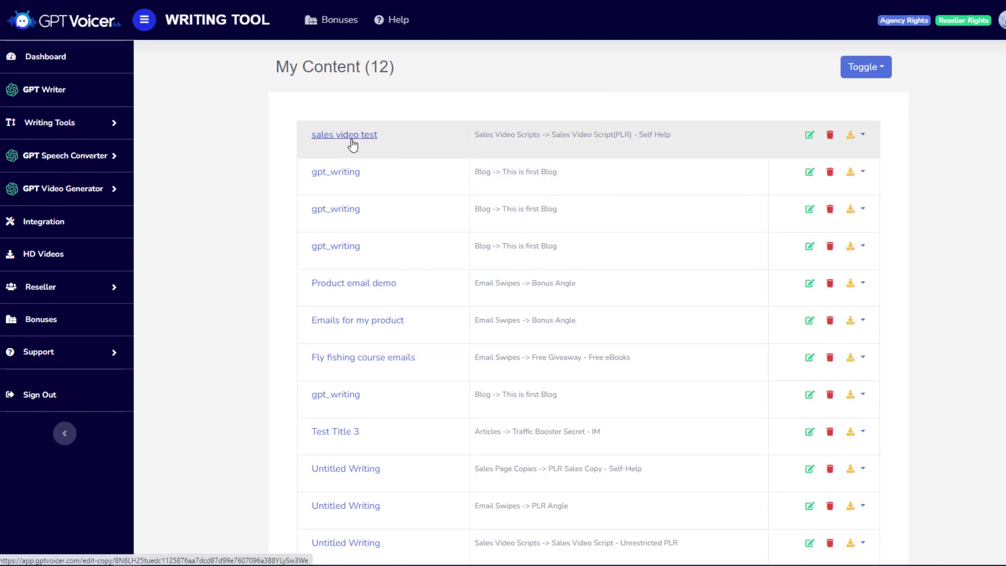
left_click(862, 136)
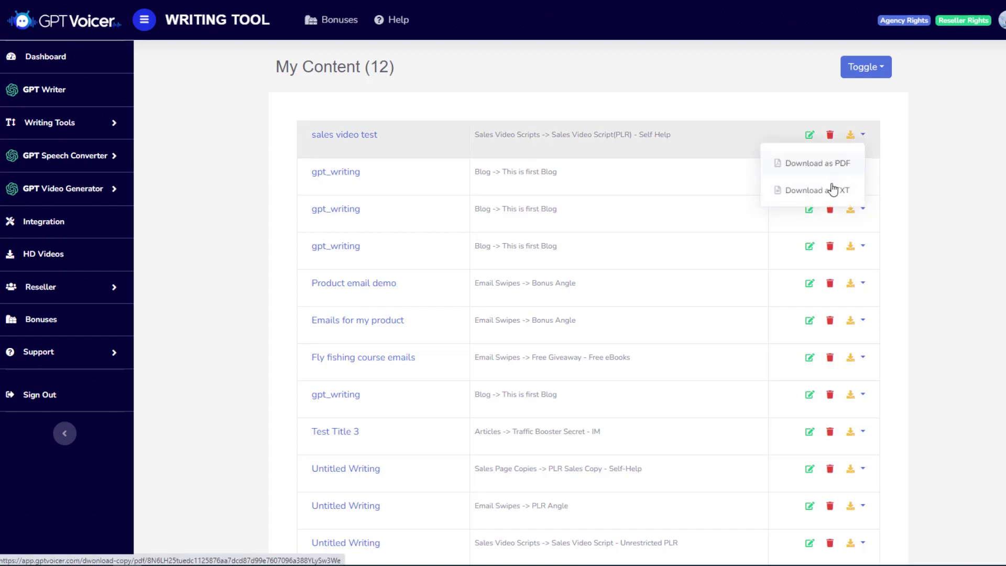
left_click(660, 66)
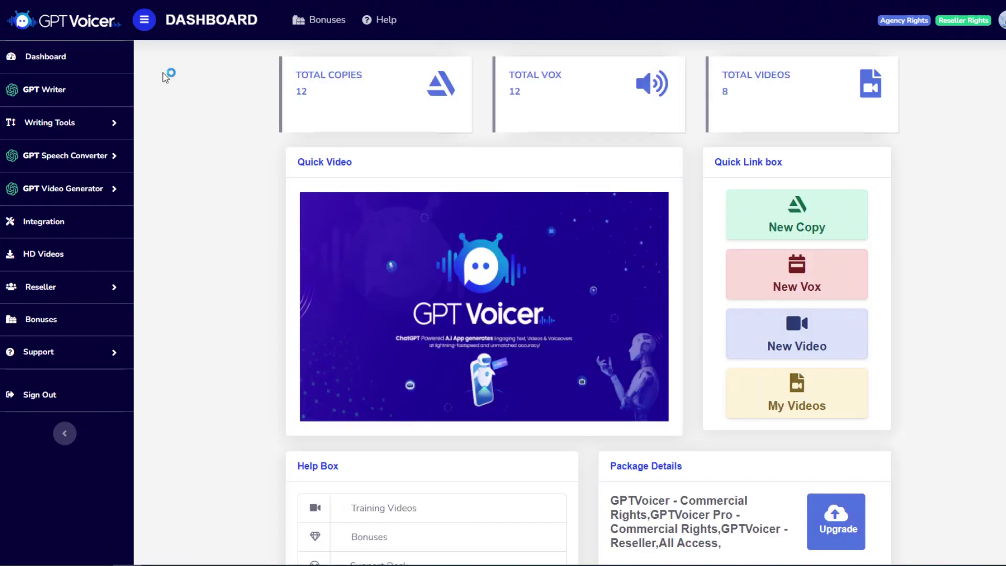